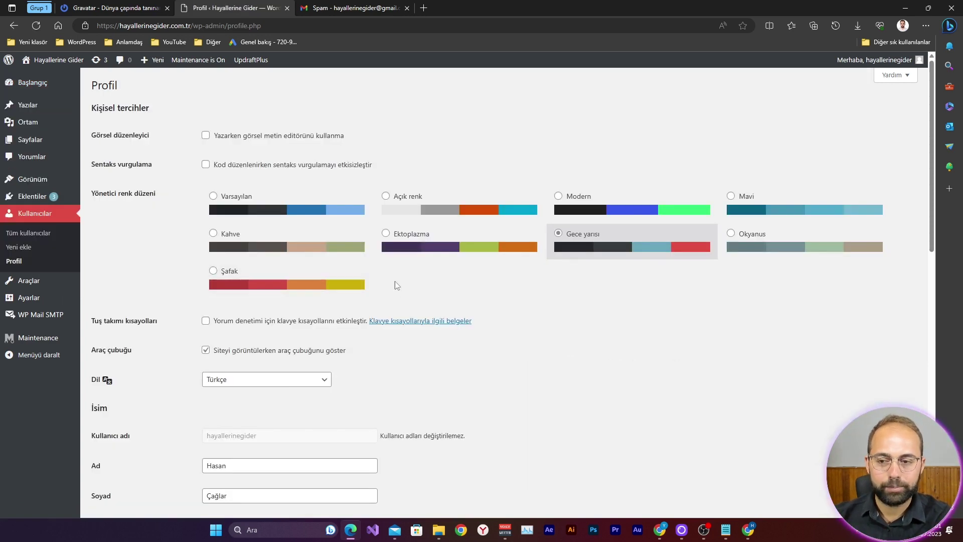
Open the site administrator's profile for editing from the list of all users
scroll(408, 262, "down", 10)
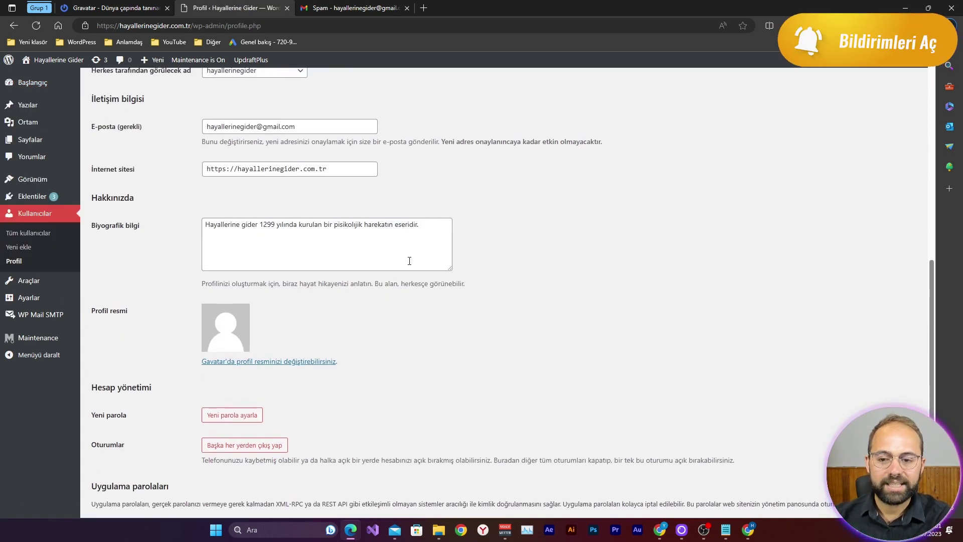
scroll(408, 262, "up", 9)
scroll(409, 260, "up", 1)
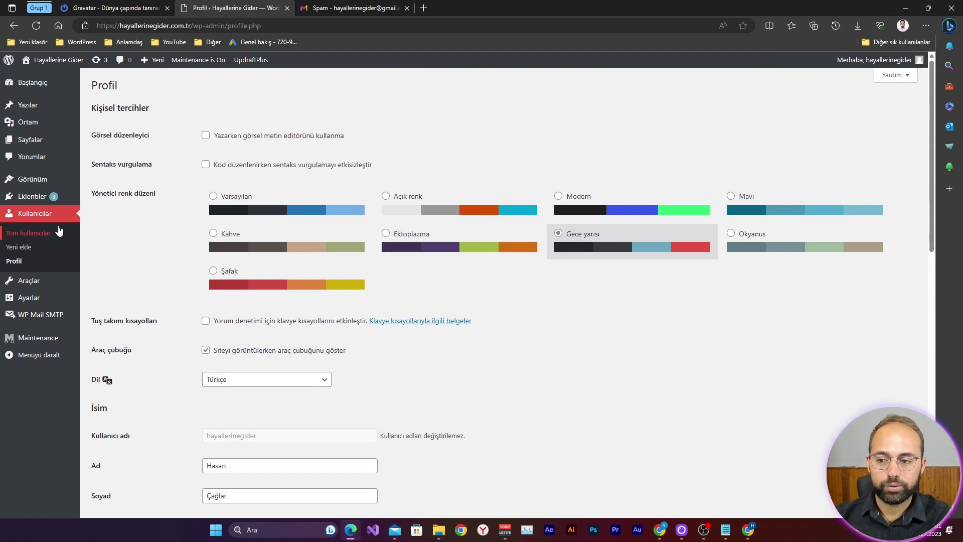
left_click(28, 215)
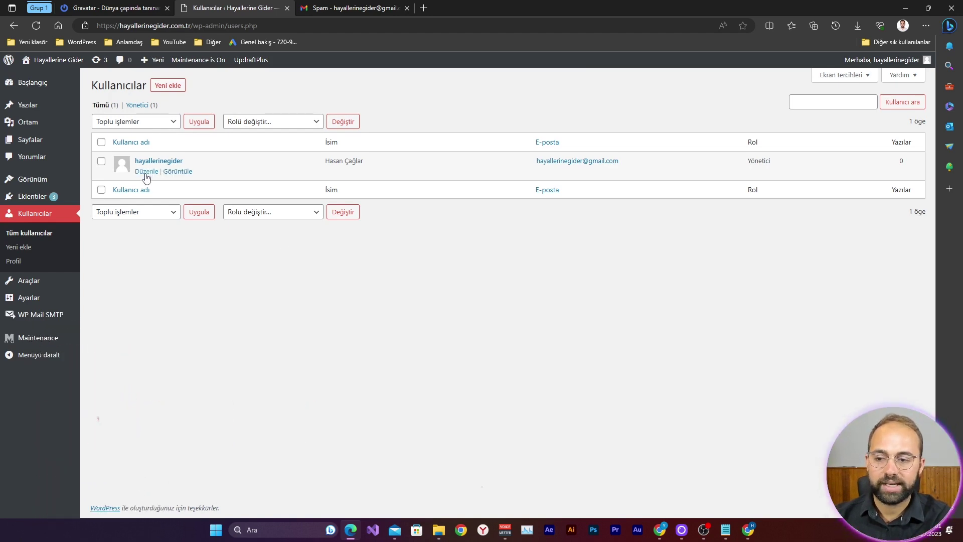
left_click(146, 172)
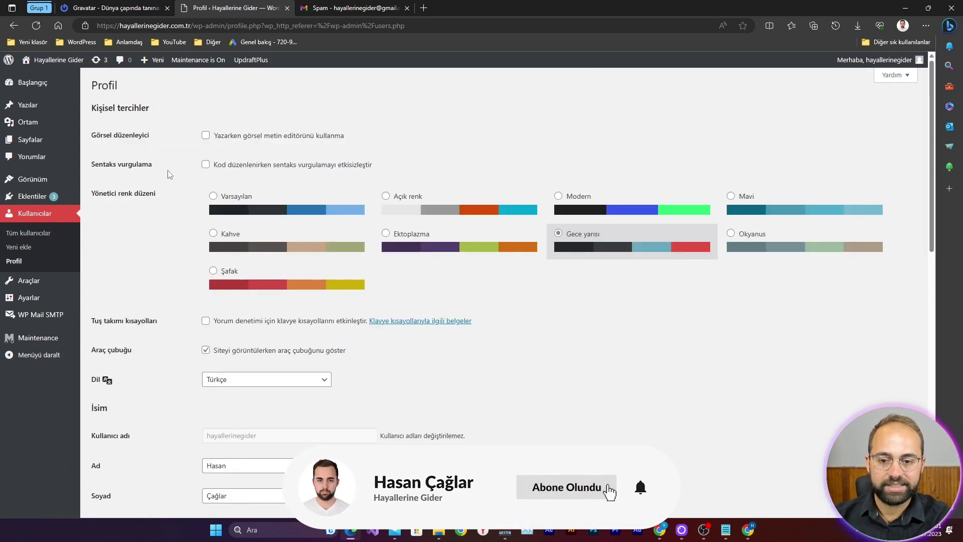
Fill in a different e-mail address in the profile's contact information without saving the profile
scroll(465, 261, "down", 7)
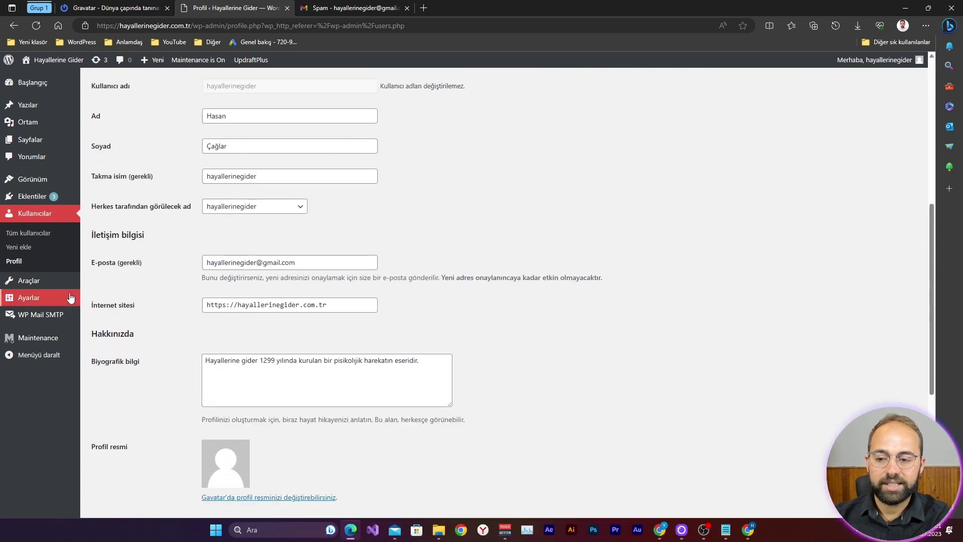
left_click(300, 262)
left_click(281, 299)
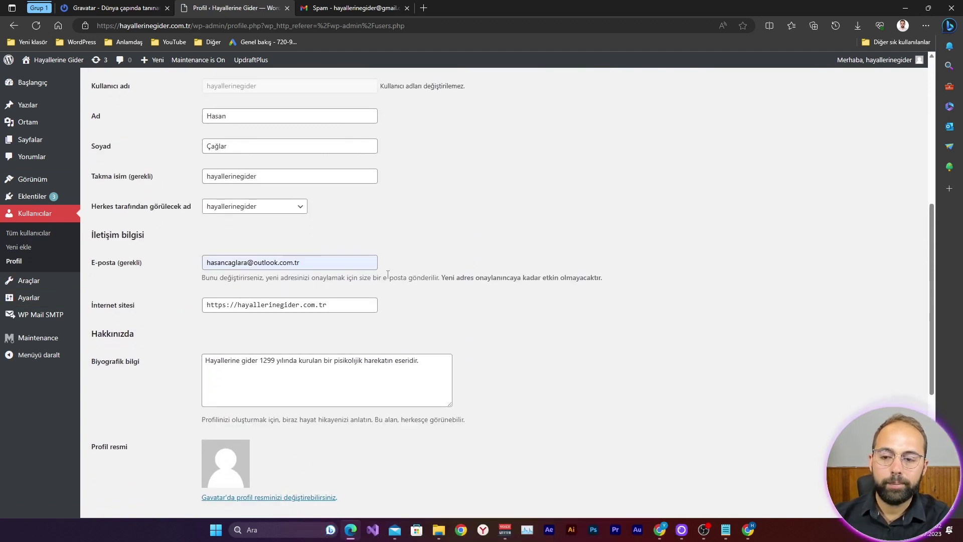
scroll(327, 272, "down", 5)
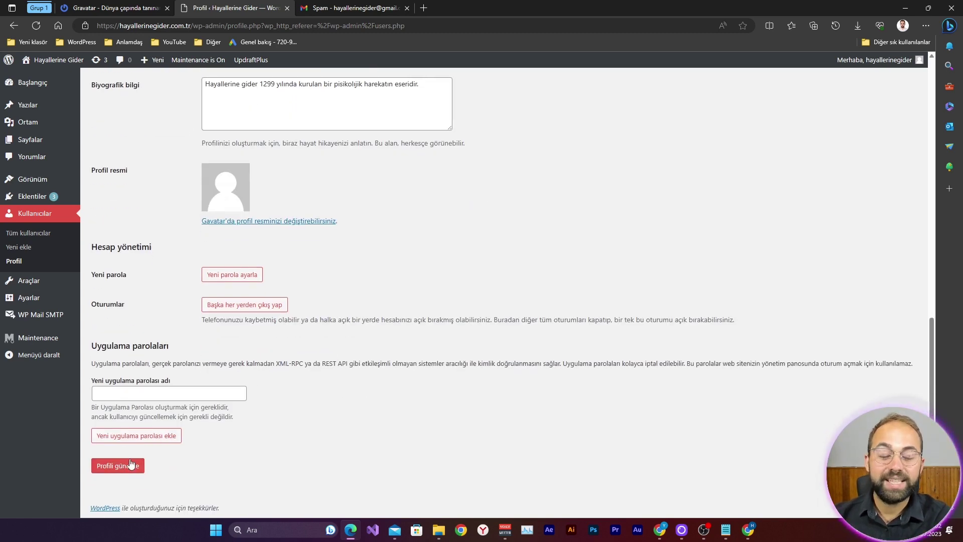
scroll(401, 339, "up", 5)
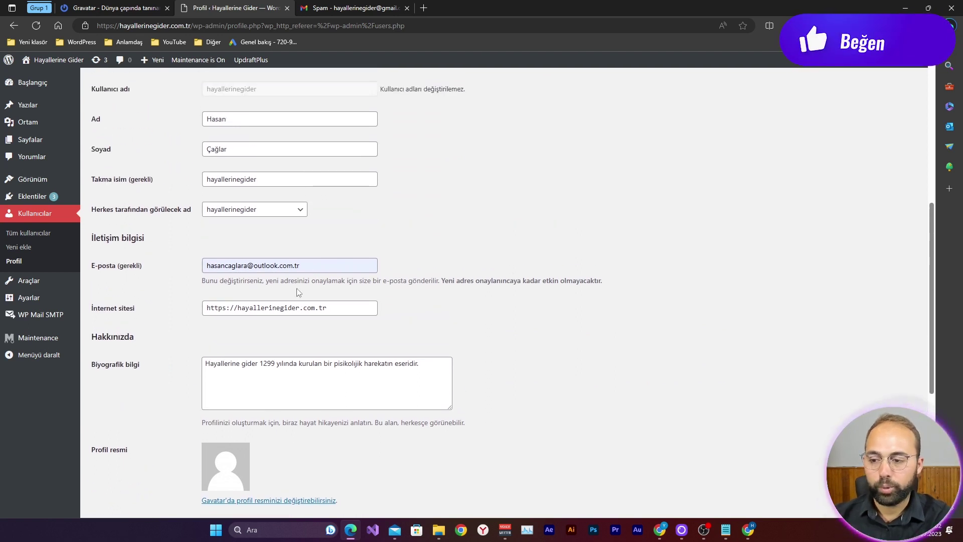
Open the WP Mail SMTP plugin's general settings and review the license and primary connection sections
mouse_move(42, 318)
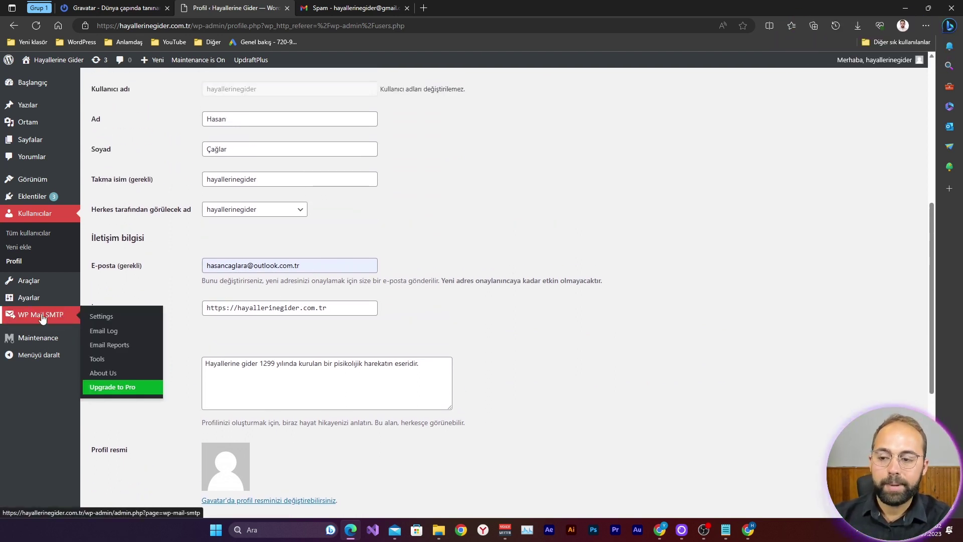
left_click(42, 318)
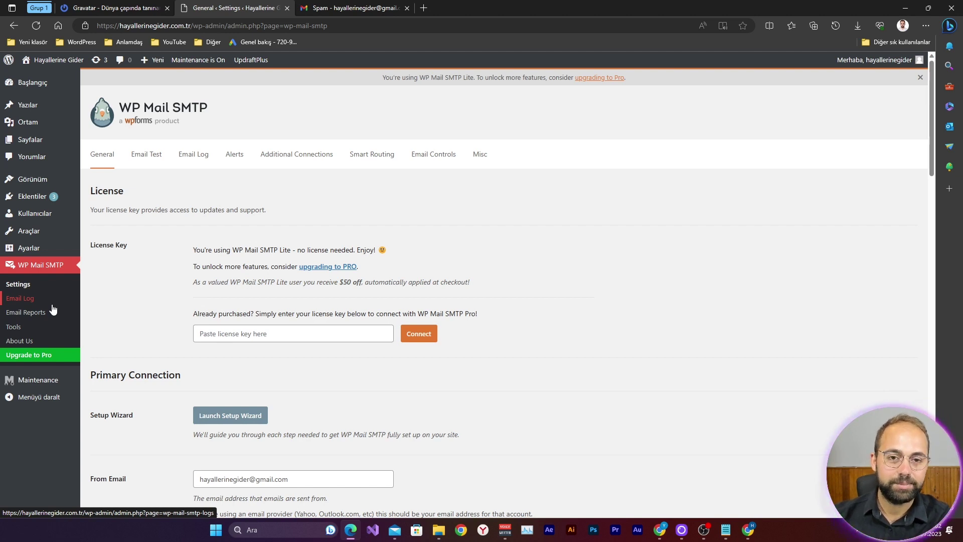
scroll(406, 325, "down", 1)
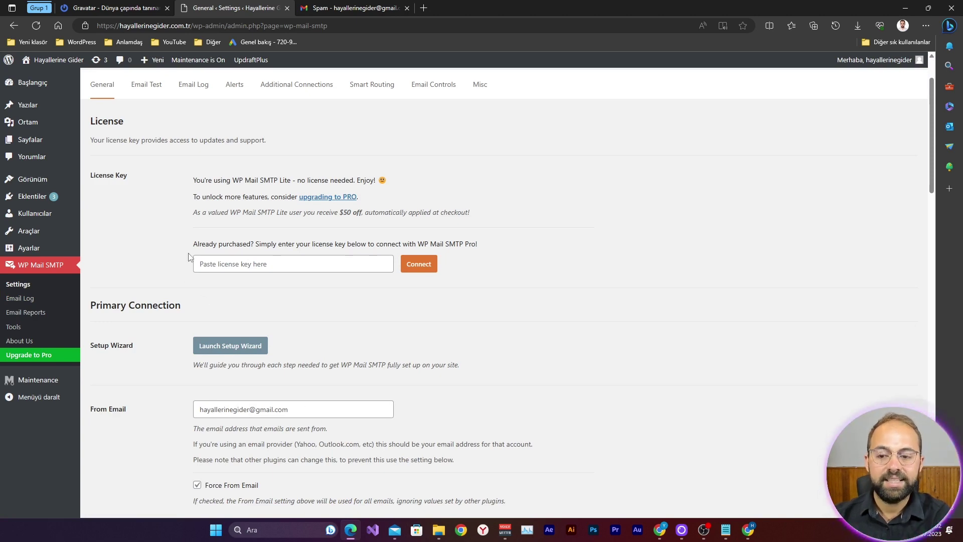
left_click(132, 5)
left_click(203, 7)
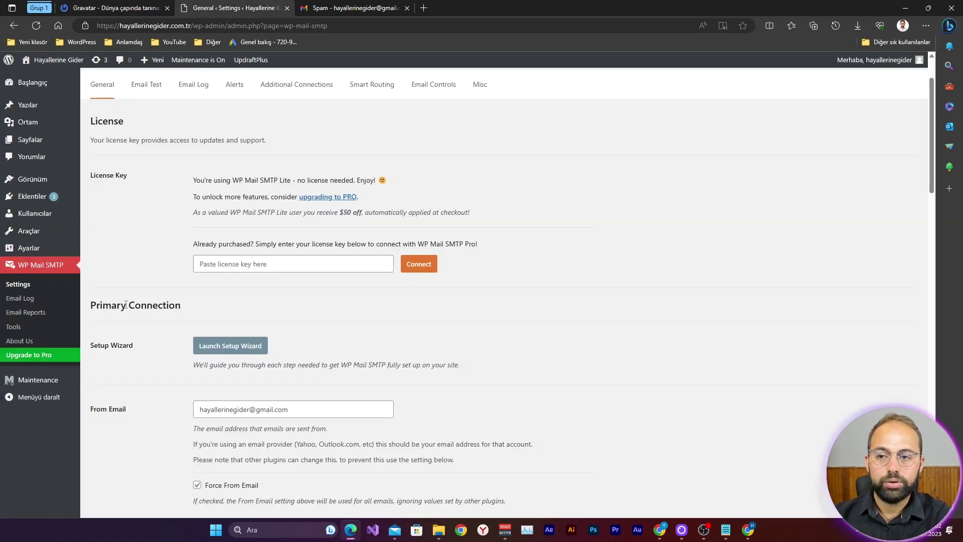
Reopen the user profile page and go to its contact information and profile picture sections
mouse_move(76, 213)
left_click(106, 249)
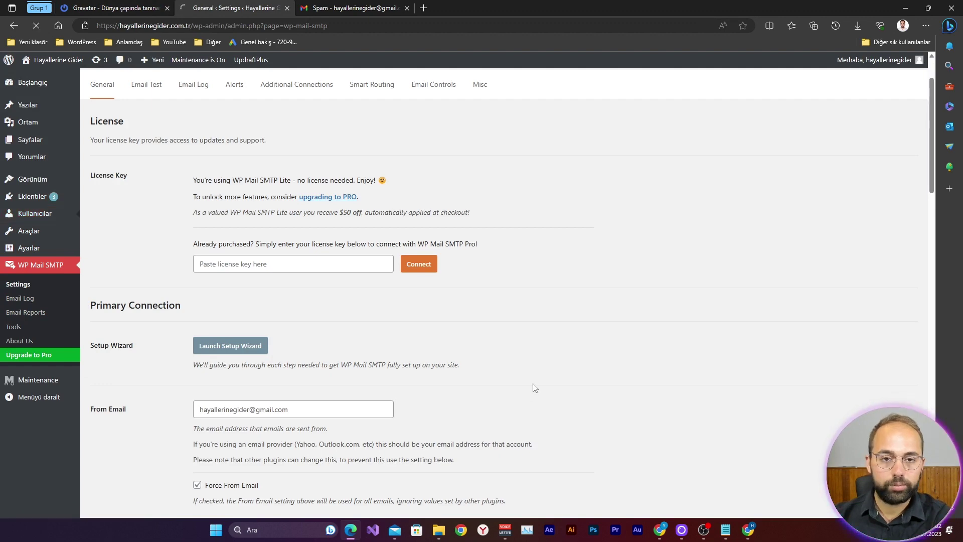
scroll(529, 391, "down", 10)
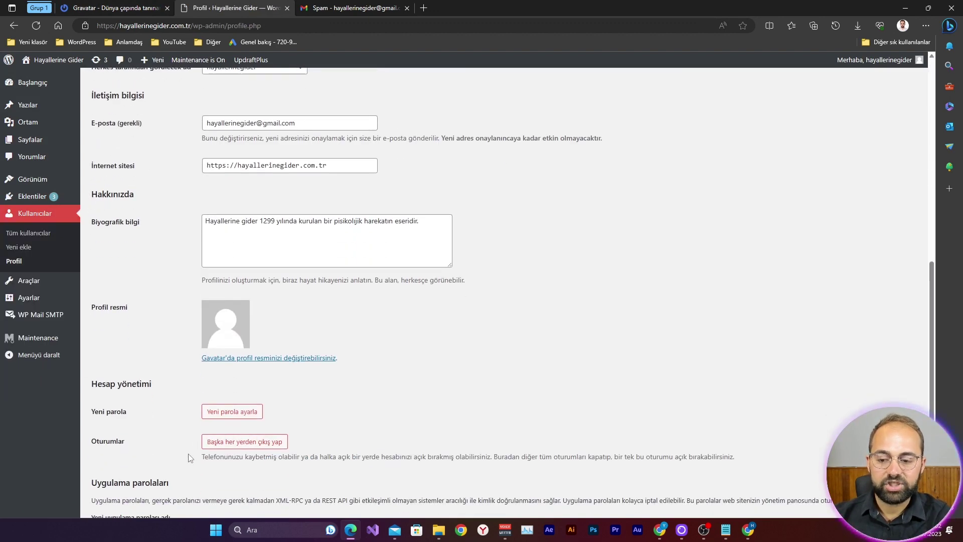
scroll(293, 429, "up", 3)
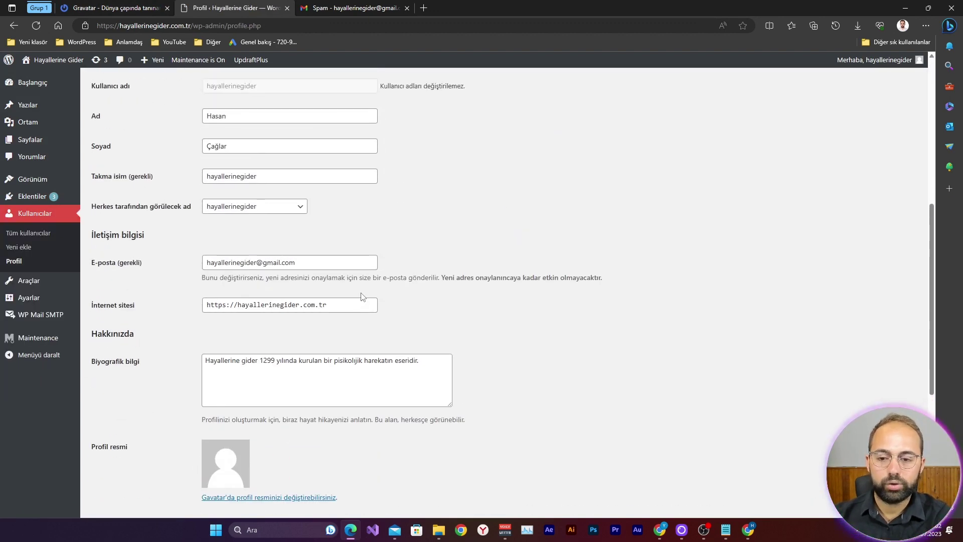
Check the Gmail spam folder and the Gravatar home page, and return to the WordPress profile's picture section
left_click(340, 8)
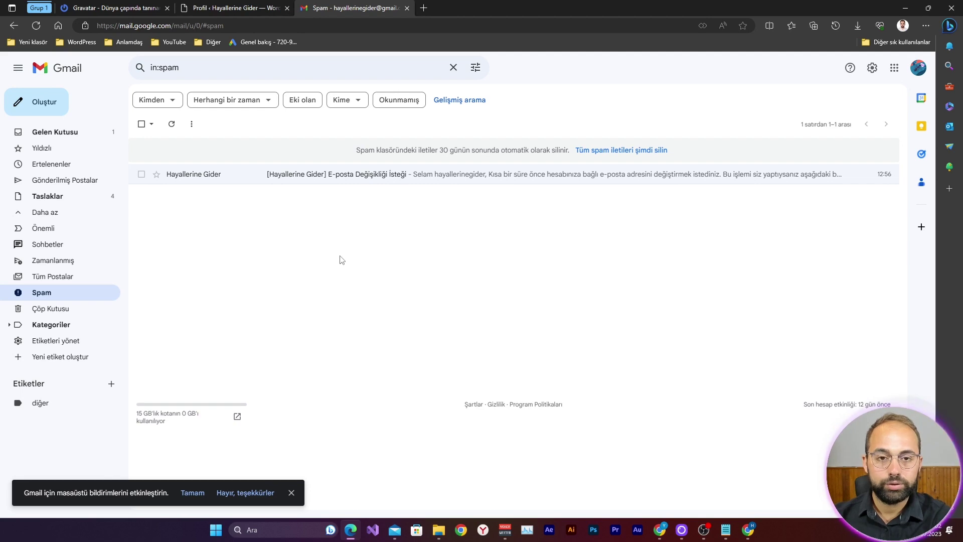
left_click(146, 8)
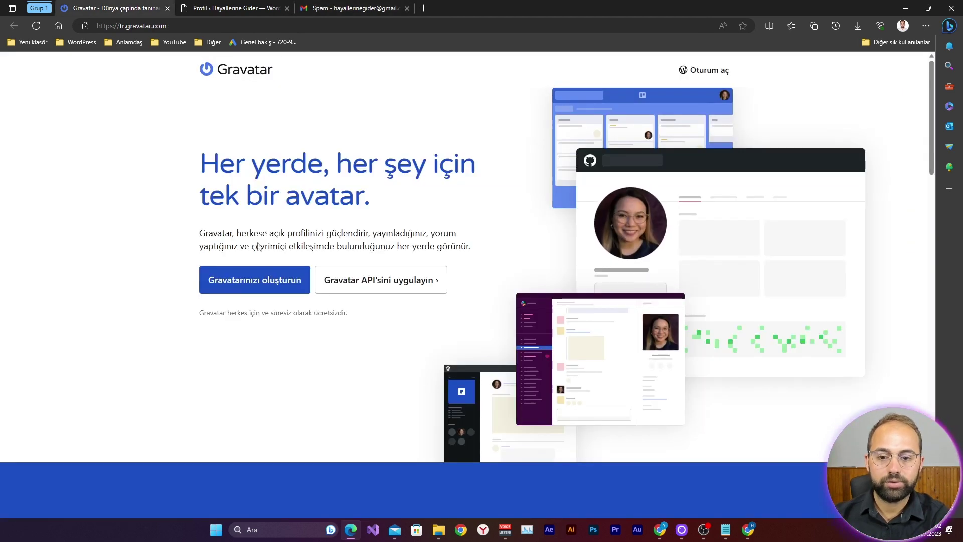
left_click(198, 7)
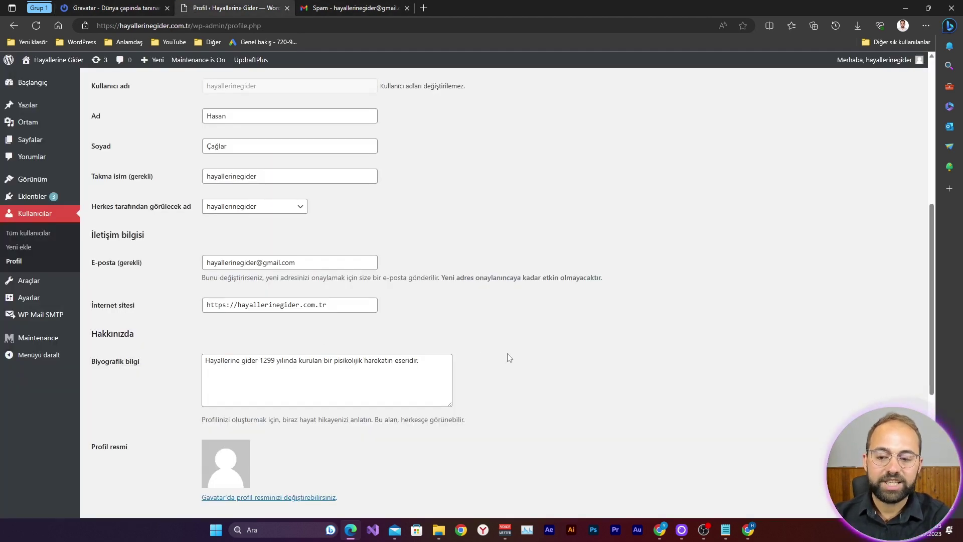
scroll(410, 241, "down", 3)
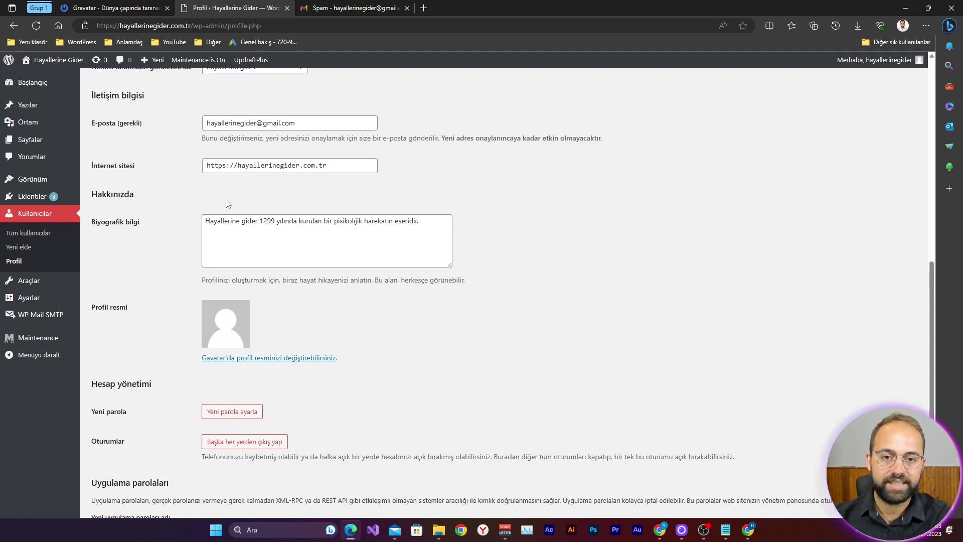
Follow the profile picture change link to Gravatar and compare the page with the already open Turkish version
left_click(275, 359)
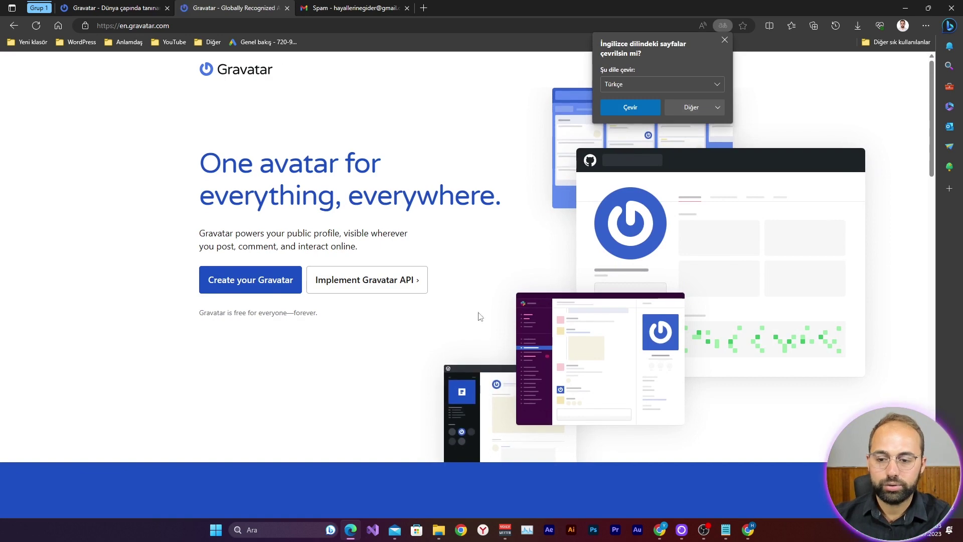
left_click(135, 7)
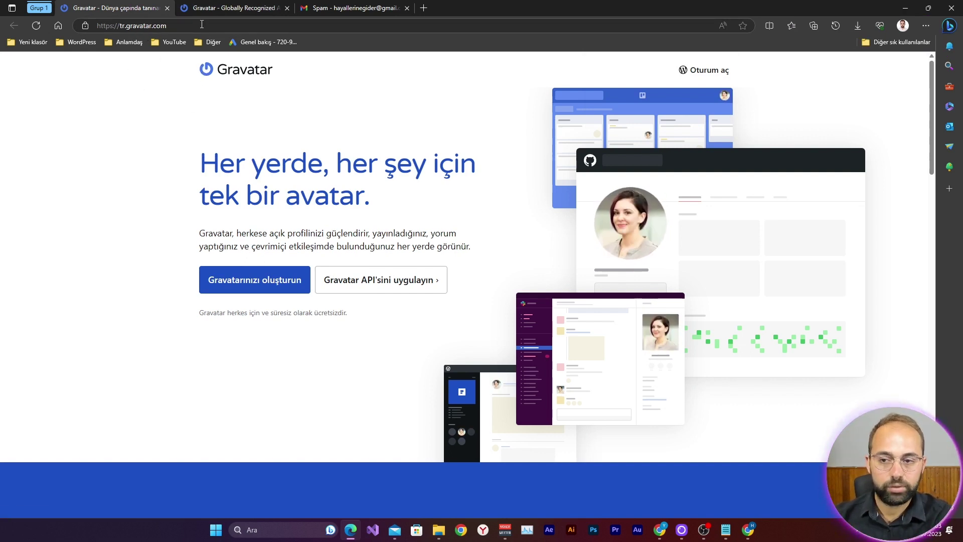
left_click(208, 10)
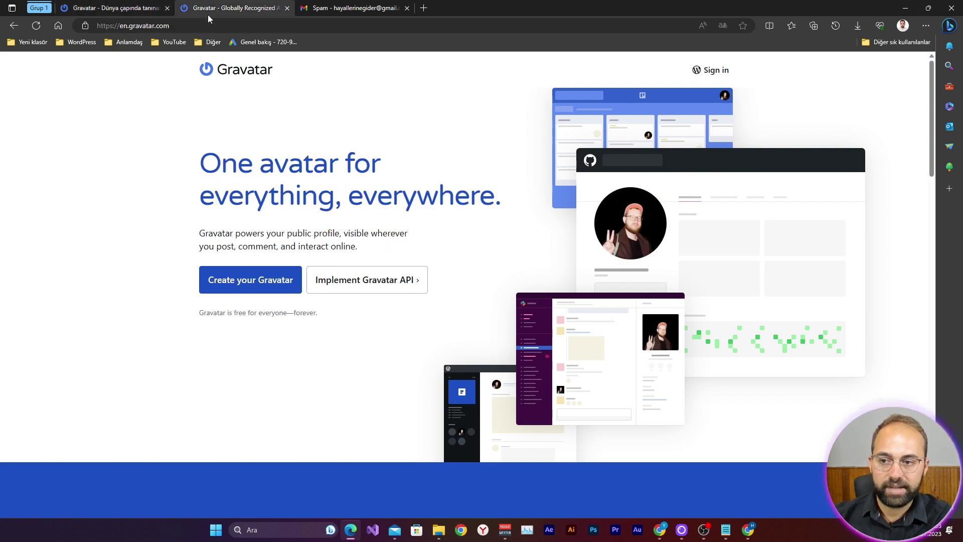
Load the Turkish version of the Gravatar site by changing the page address to tr.gravatar.com
left_click(124, 28)
left_click(126, 27)
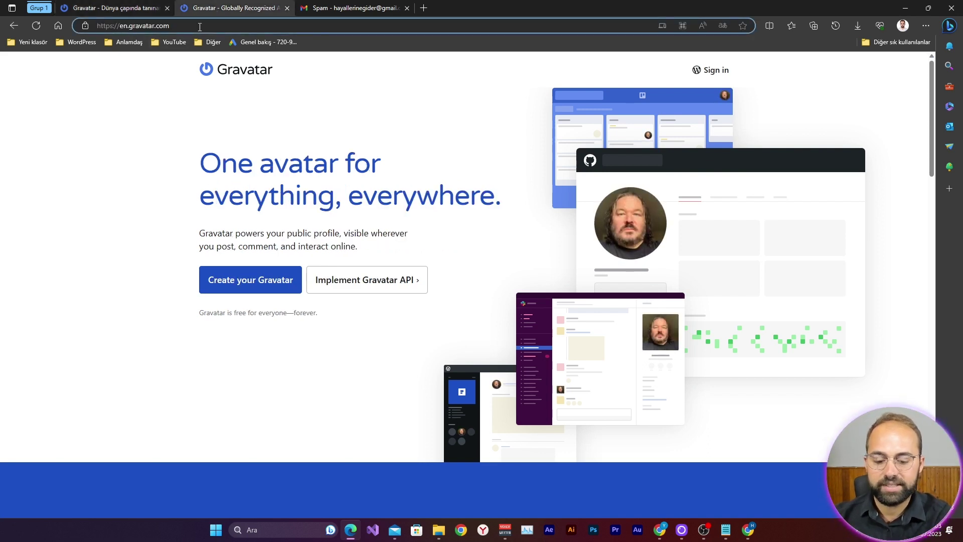
key("BackSpace")
key("BackSpace")
type("tr")
key("Return")
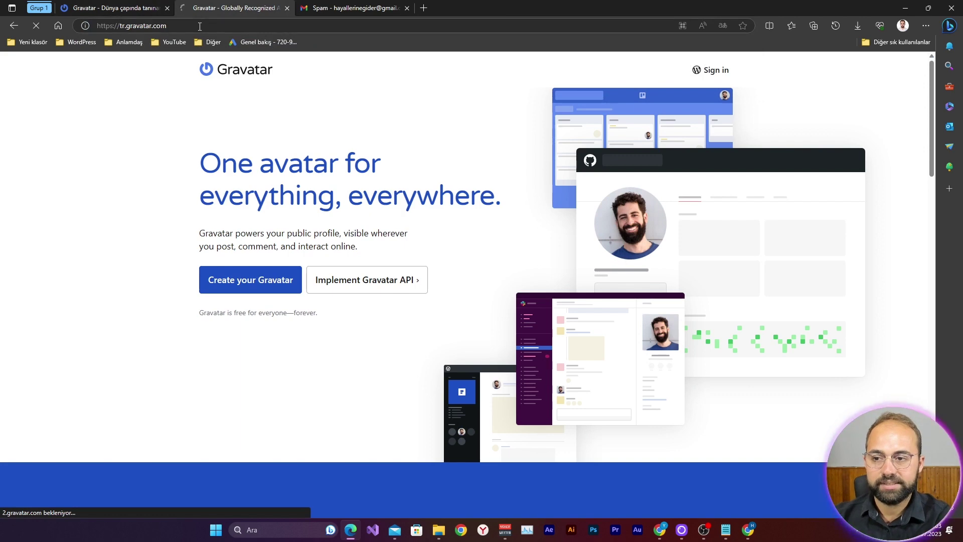
Compare the two Turkish Gravatar pages and close the duplicate one
left_click(126, 6)
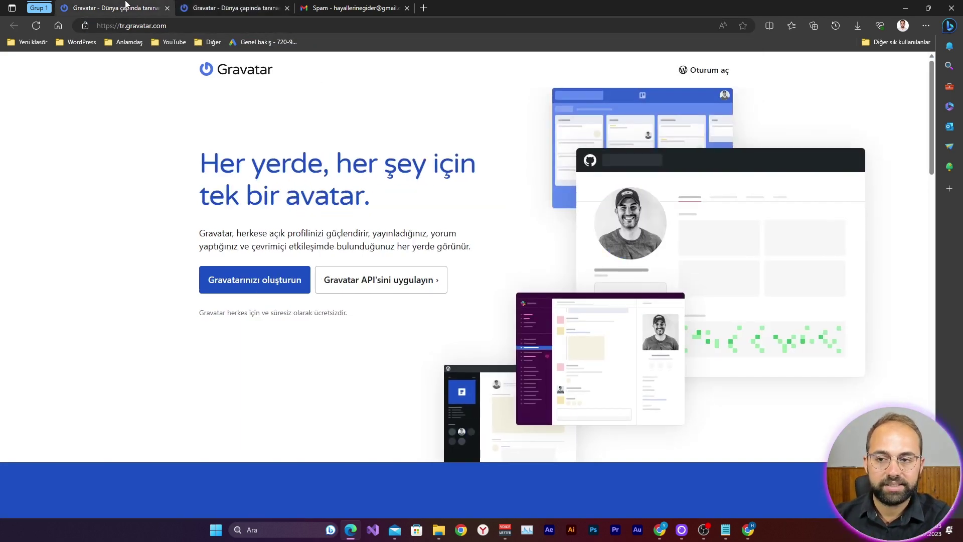
key("ctrl+Tab")
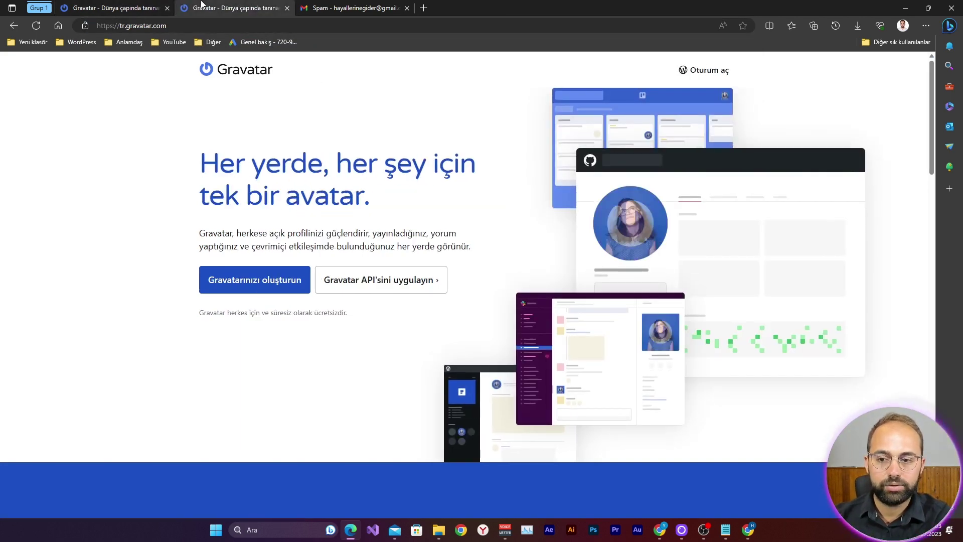
left_click(167, 7)
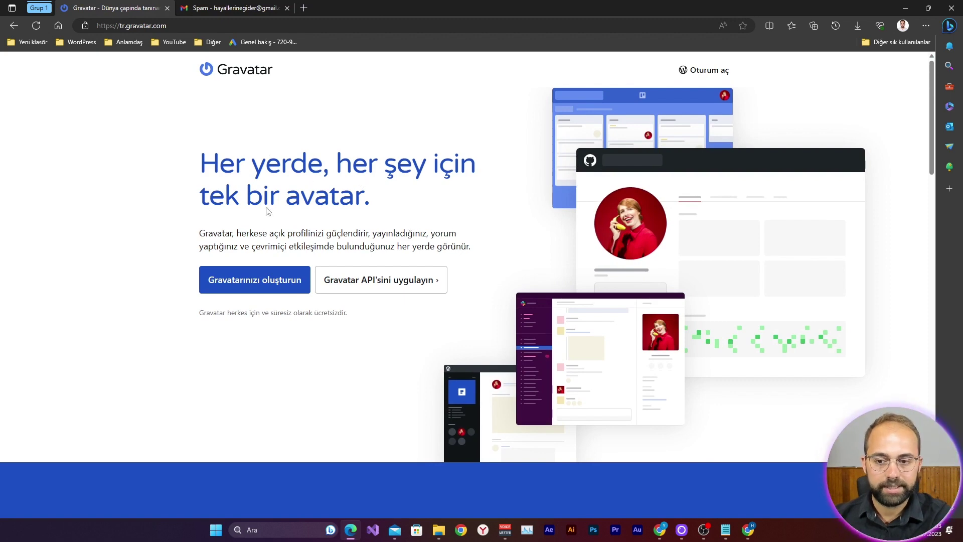
Open the Gravatar account sign-up form, dismissing the translation offer, and bring up the Gmail inbox alongside it
left_click(269, 281)
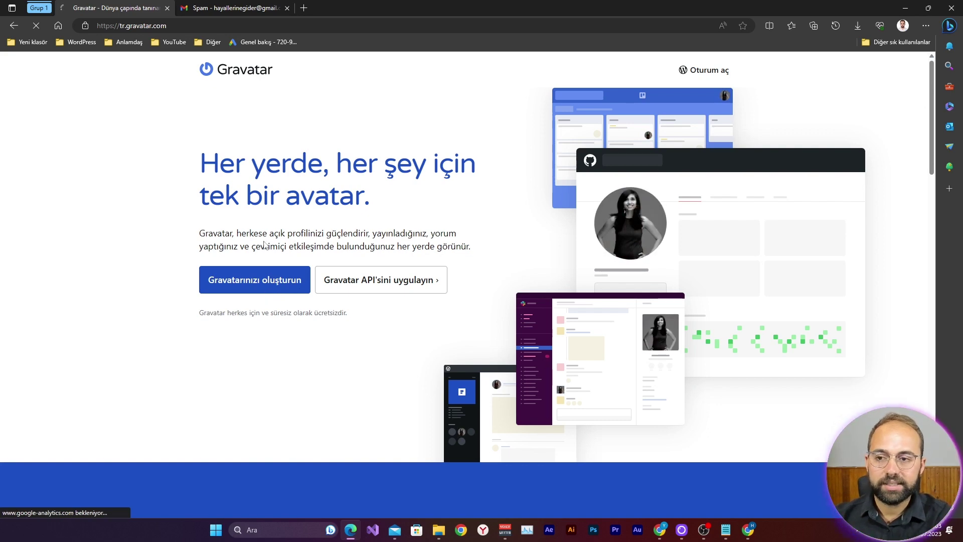
left_click(217, 6)
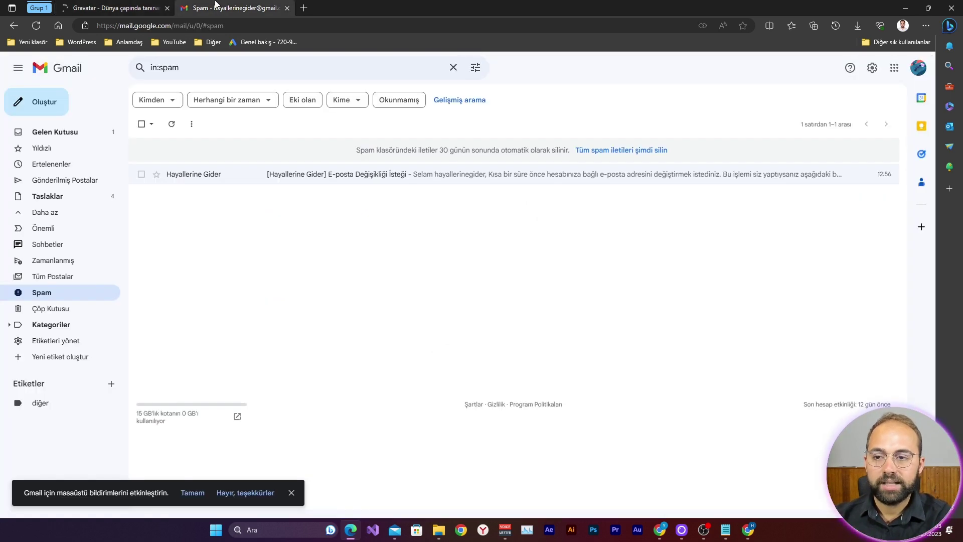
left_click(62, 71)
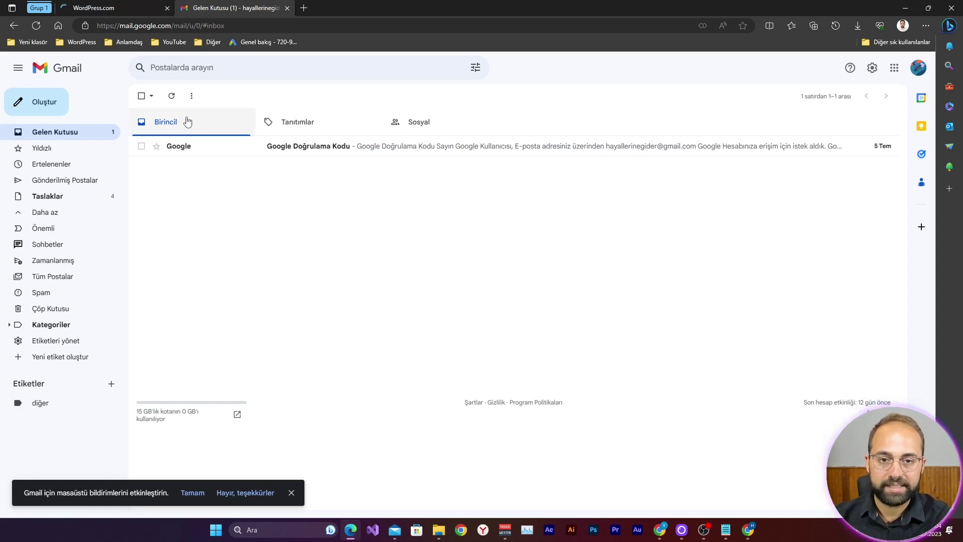
left_click(118, 8)
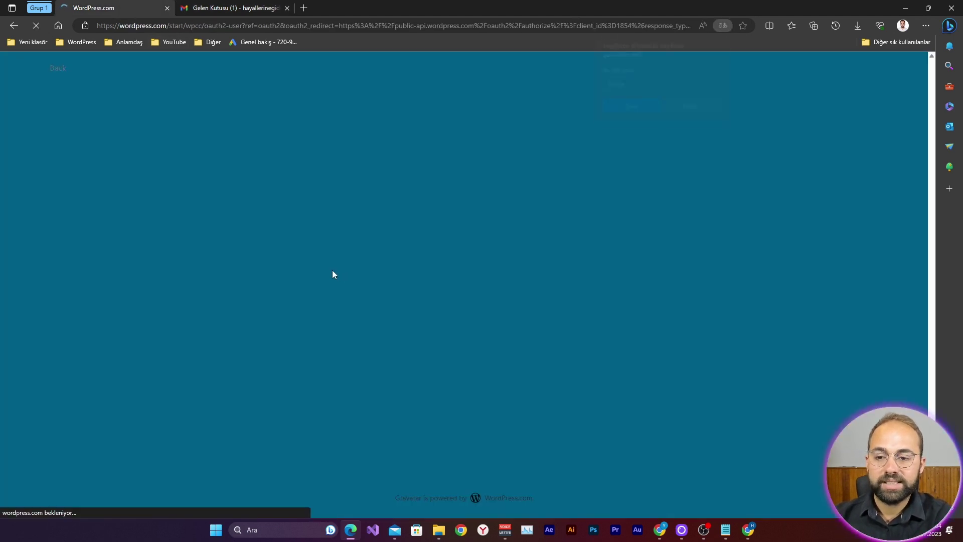
left_click(724, 40)
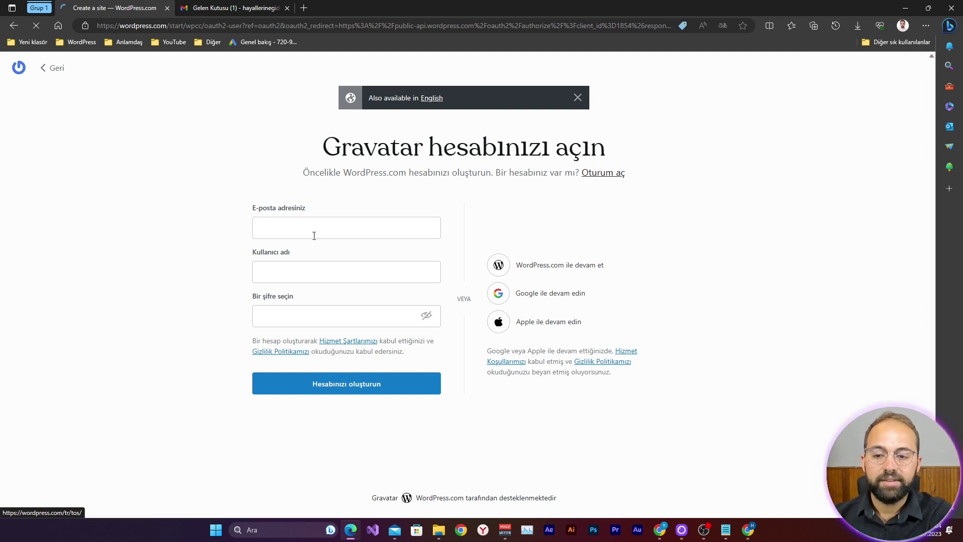
Copy the e-mail address from the Gmail account details and paste it into the Gravatar sign-up form's e-mail field
left_click(295, 11)
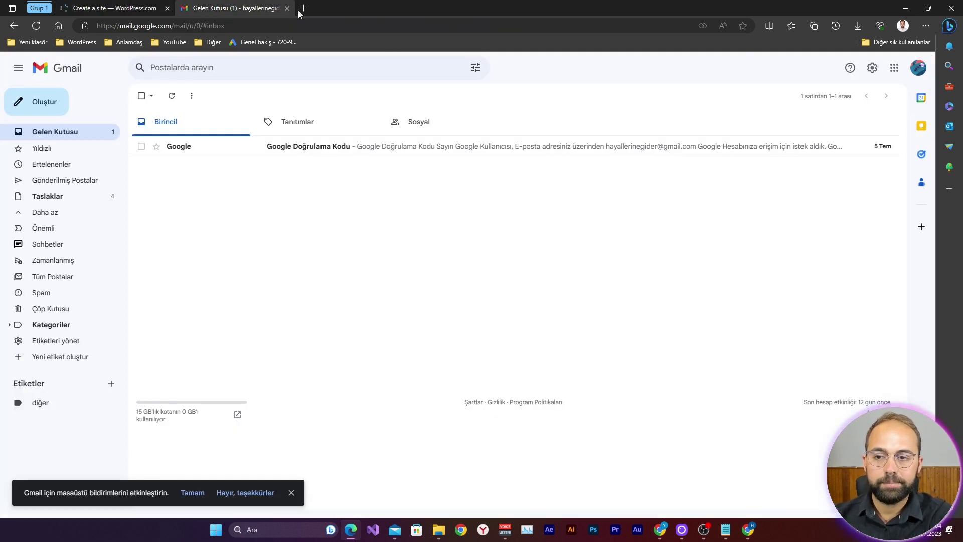
left_click(918, 68)
left_click_drag(790, 116, 868, 116)
key("super+c")
right_click(853, 117)
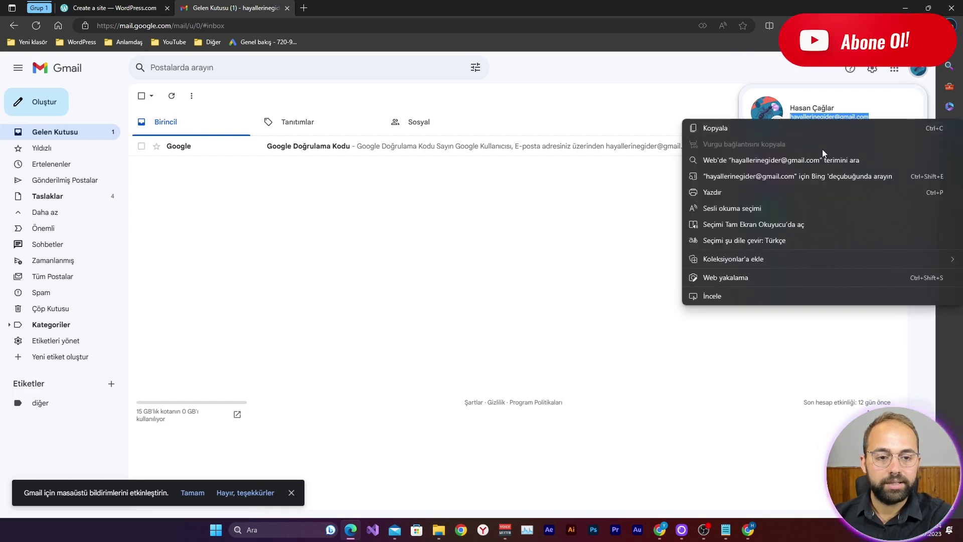
left_click(765, 130)
left_click(115, 8)
right_click(354, 223)
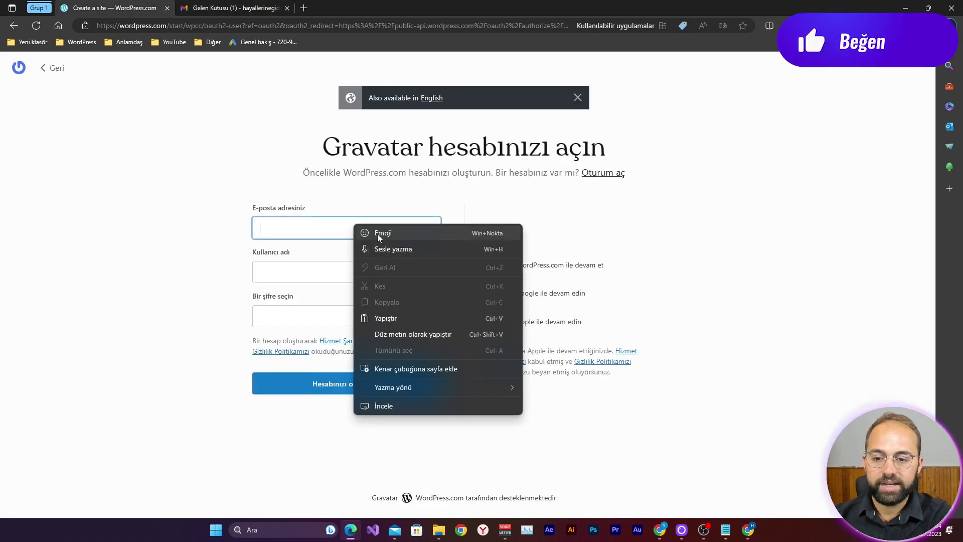
left_click(409, 323)
Complete the sign-up form with the username and the account password, and create the account
left_click(173, 192)
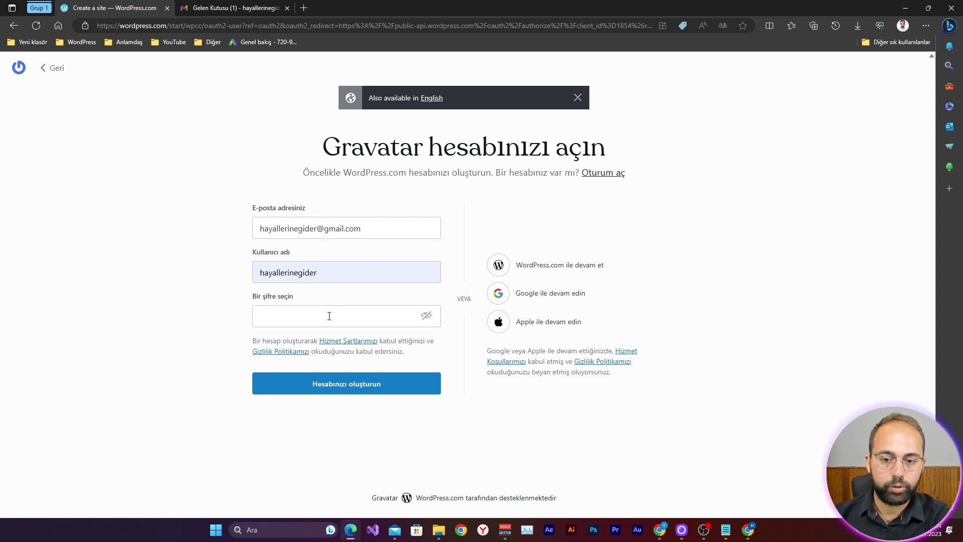
left_click(329, 315)
key("ctrl+v")
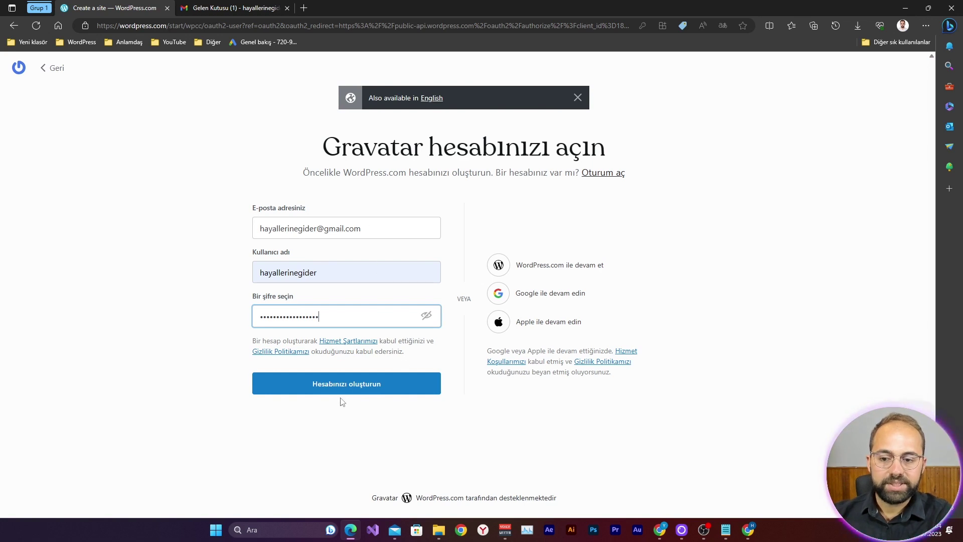
left_click(370, 384)
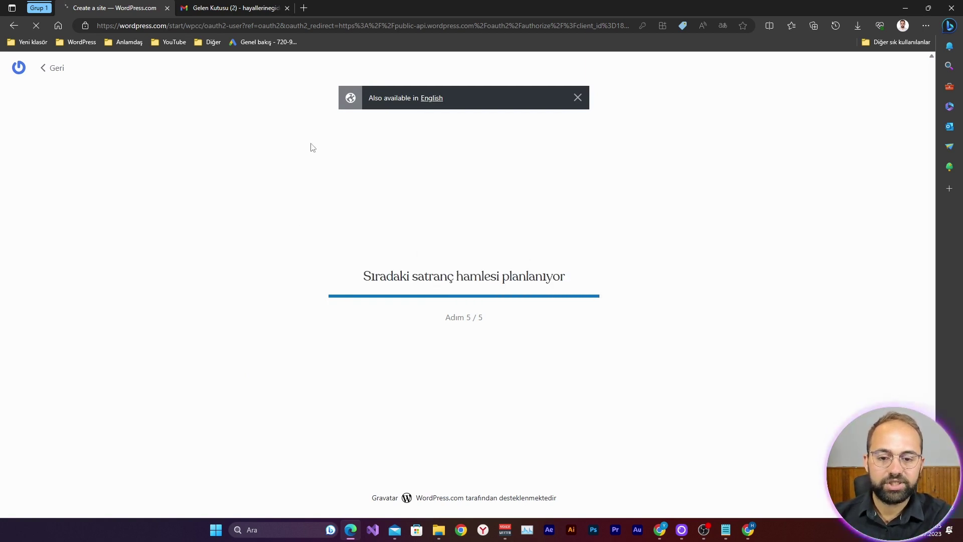
Open the Gravatar activation e-mail in Gmail and confirm the e-mail address through it
left_click(244, 6)
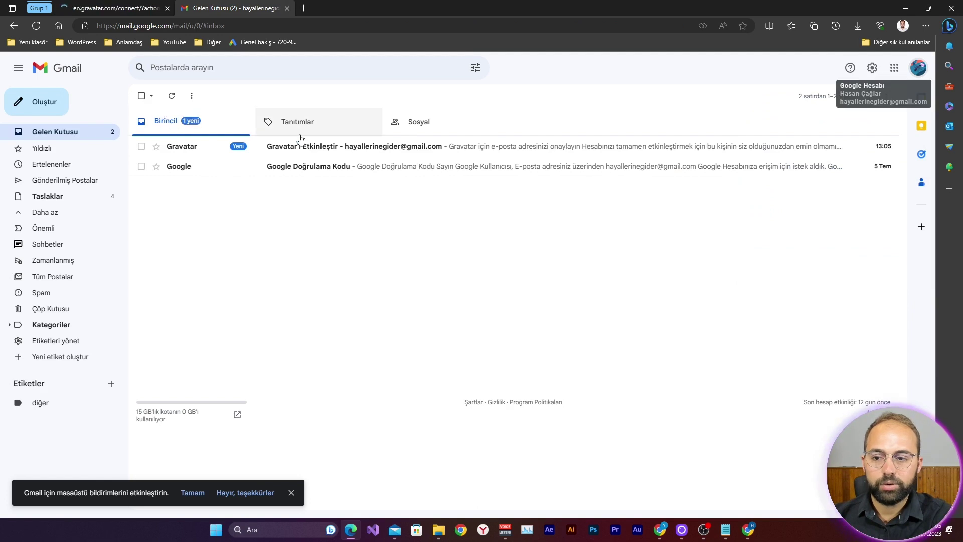
left_click(356, 153)
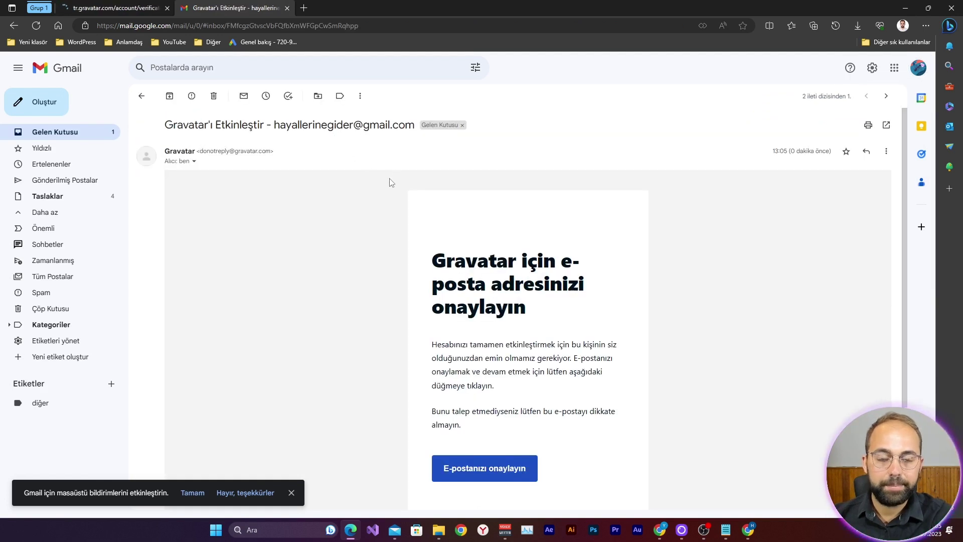
scroll(407, 283, "down", 1)
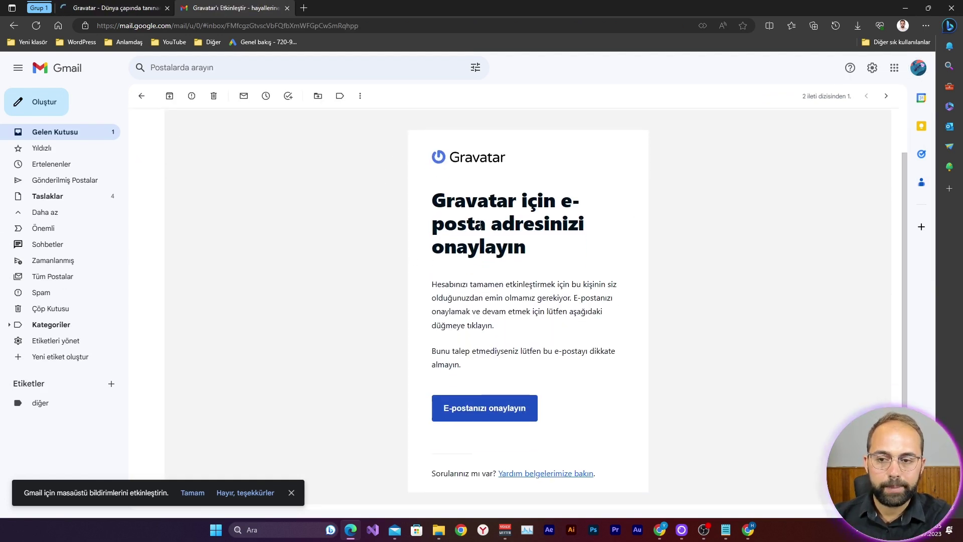
left_click(495, 418)
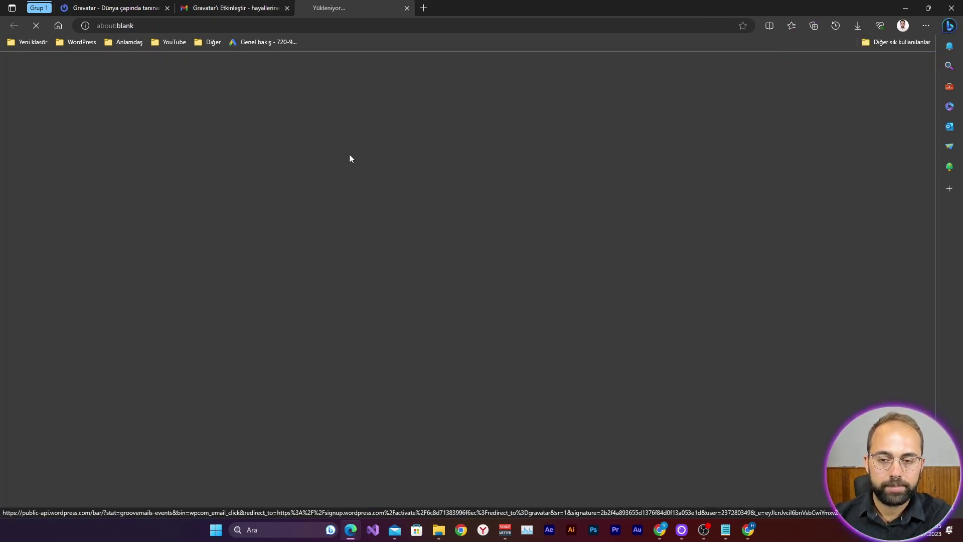
Review the activation e-mail and Gravatar's verification-sent page while the confirmation link loads
left_click(254, 5)
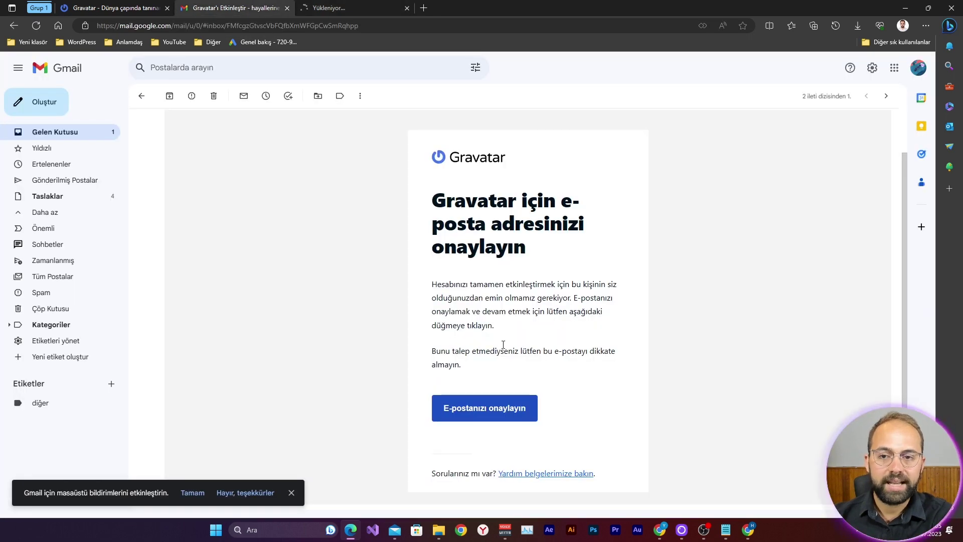
left_click(321, 7)
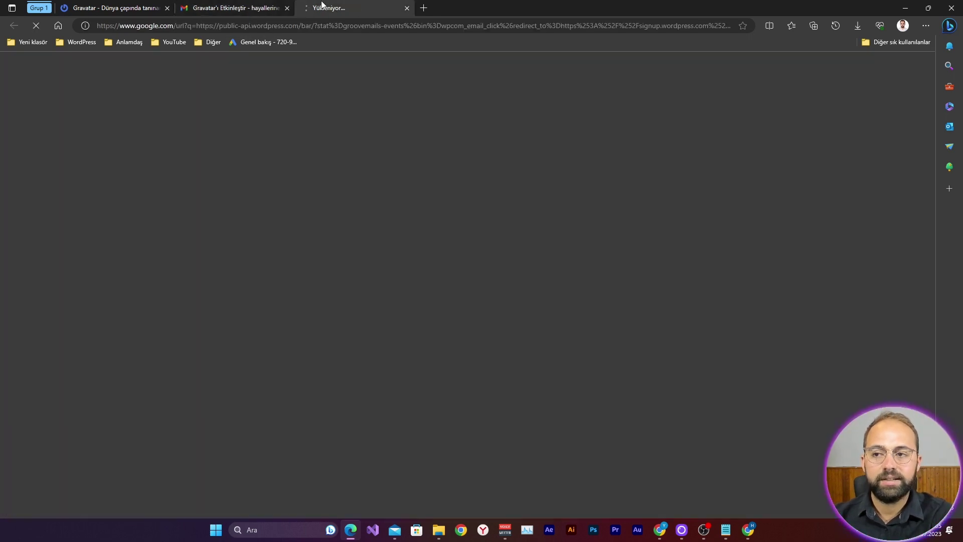
left_click(107, 5)
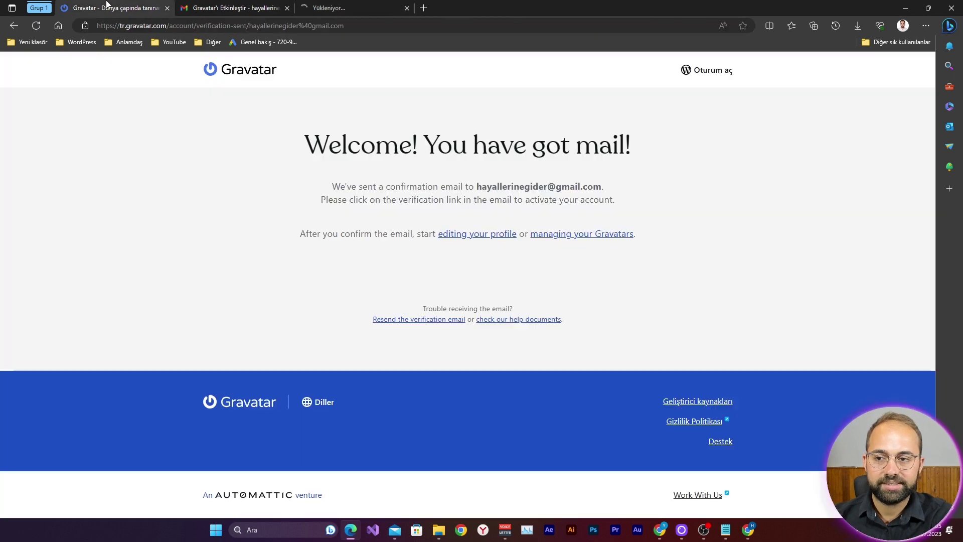
left_click_drag(107, 6, 200, 7)
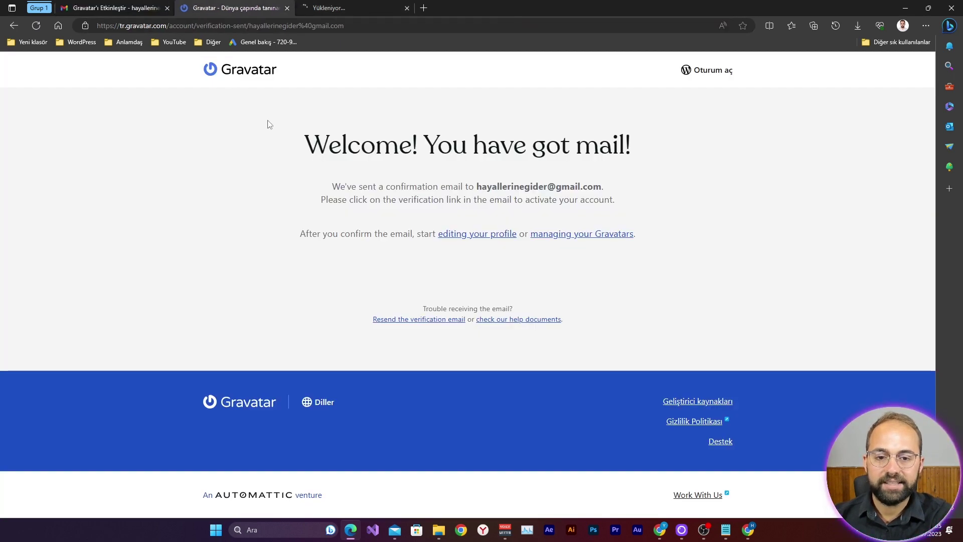
left_click_drag(304, 146, 414, 146)
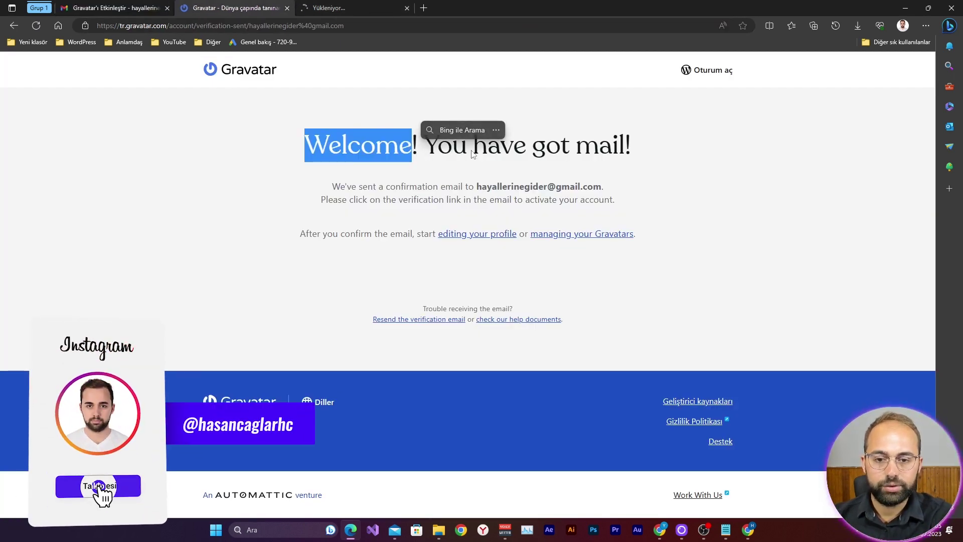
left_click_drag(487, 145, 628, 153)
Close the verification-sent page and upload the forest road picture as the first Gravatar image
left_click(353, 8)
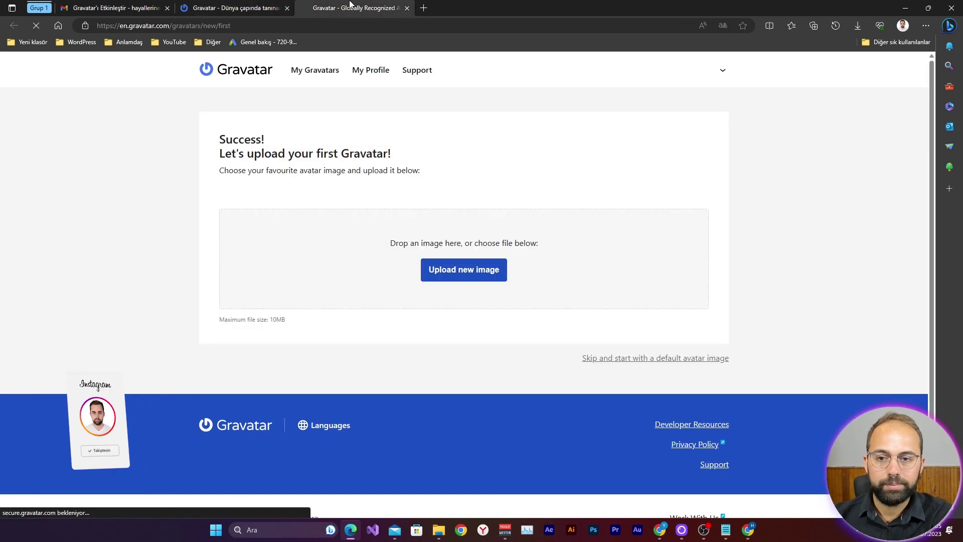
middle_click(258, 5)
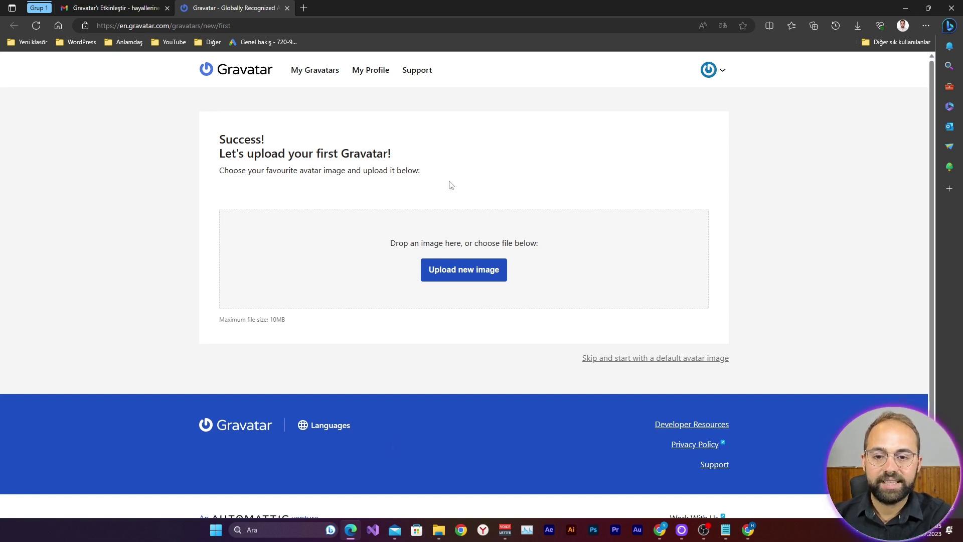
left_click(466, 275)
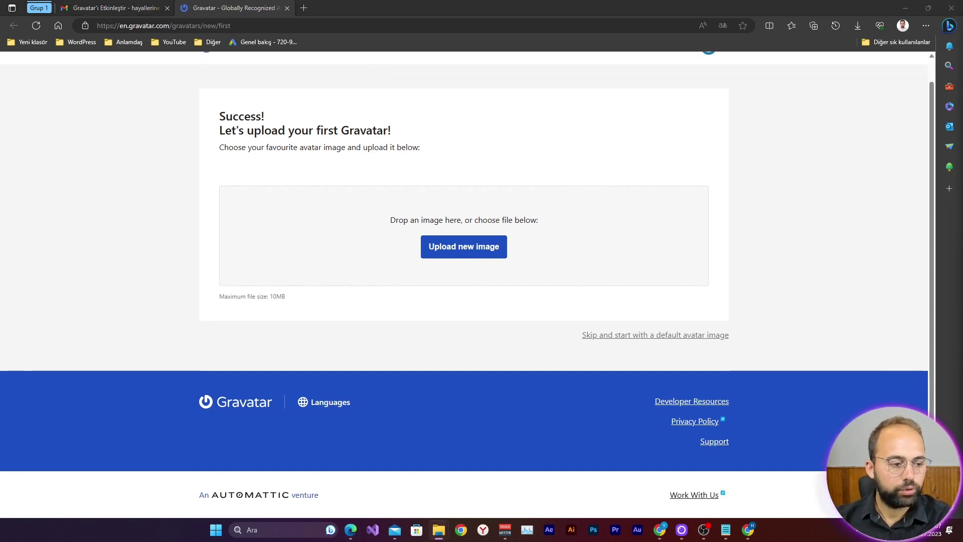
left_click_drag(704, 208, 477, 250)
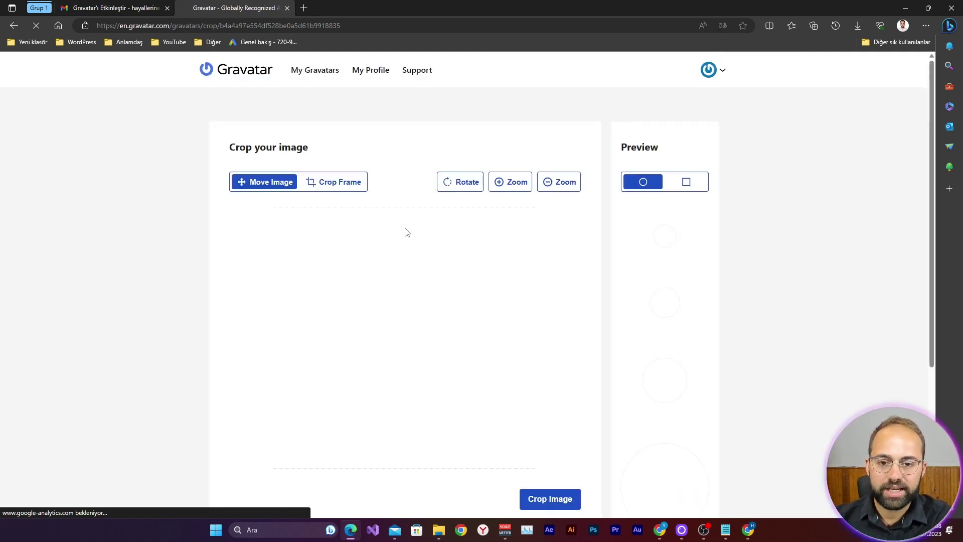
Enlarge the crop frame to the full height of the picture and centre it on the sunlit road
scroll(501, 223, "down", 1)
mouse_move(441, 270)
left_mouse_down()
mouse_move(391, 269)
mouse_move(435, 271)
left_mouse_up()
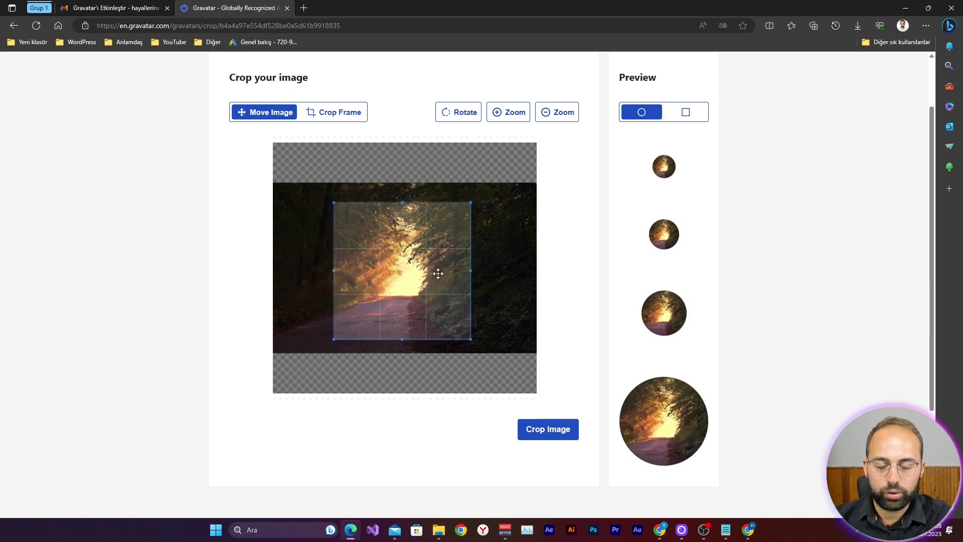
scroll(443, 279, "up", 1)
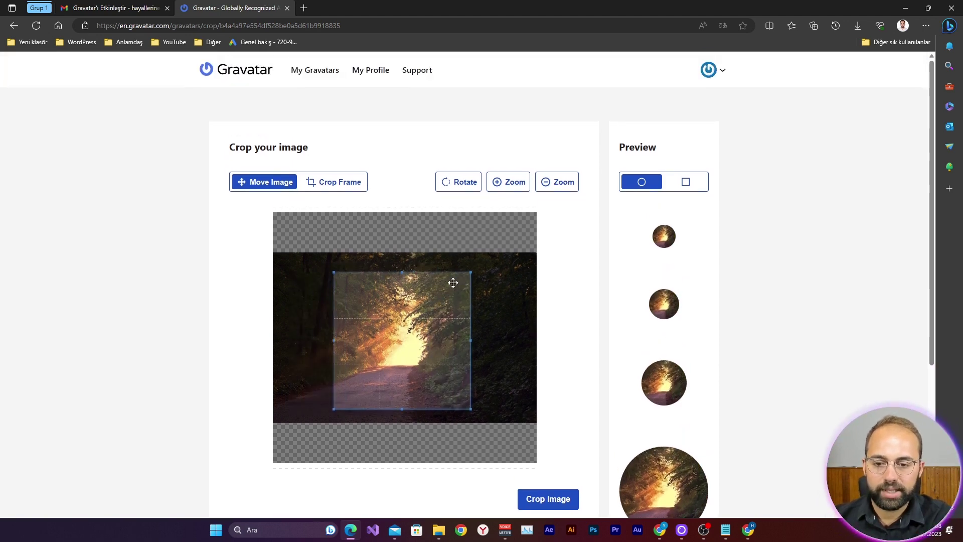
left_click_drag(470, 273, 521, 248)
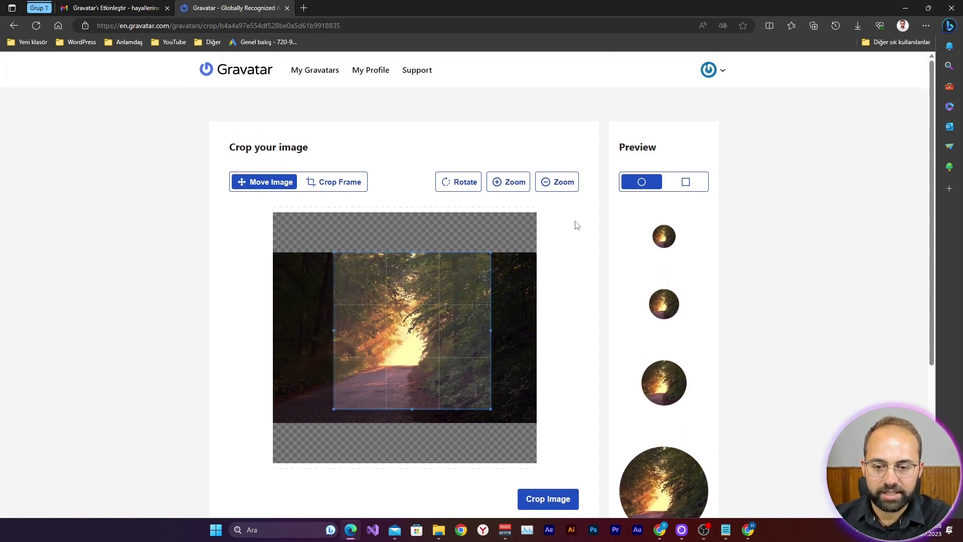
left_click_drag(333, 410, 284, 445)
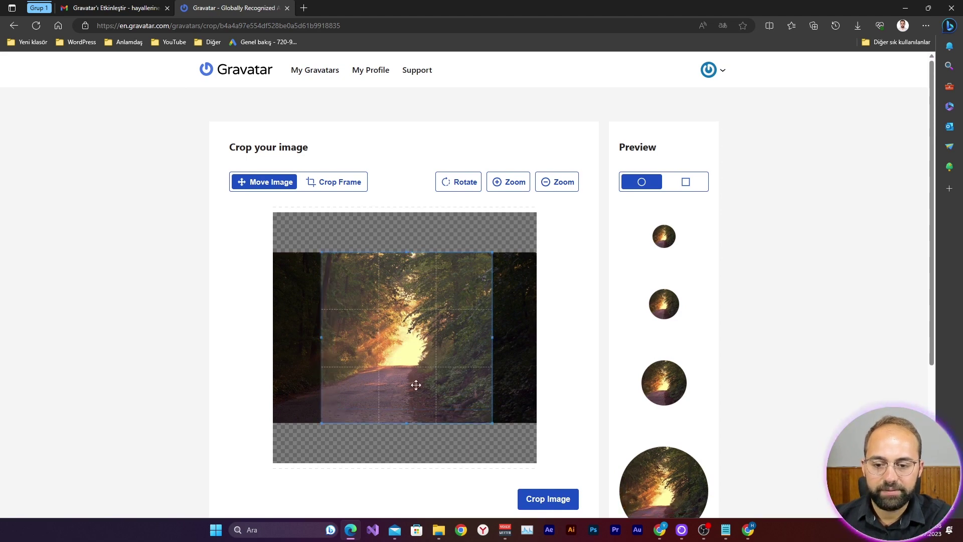
mouse_move(411, 360)
left_mouse_down()
mouse_move(362, 361)
mouse_move(456, 359)
mouse_move(416, 365)
left_mouse_up()
Try the Rotate tool on the picture, turning it in quarter turns until it is upright again
scroll(221, 256, "down", 2)
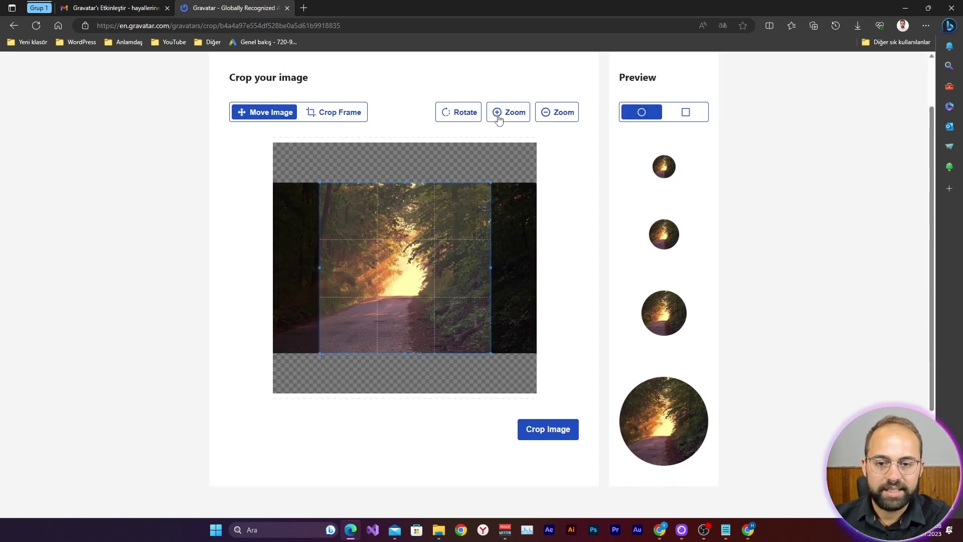
left_click(461, 120)
left_click(450, 113)
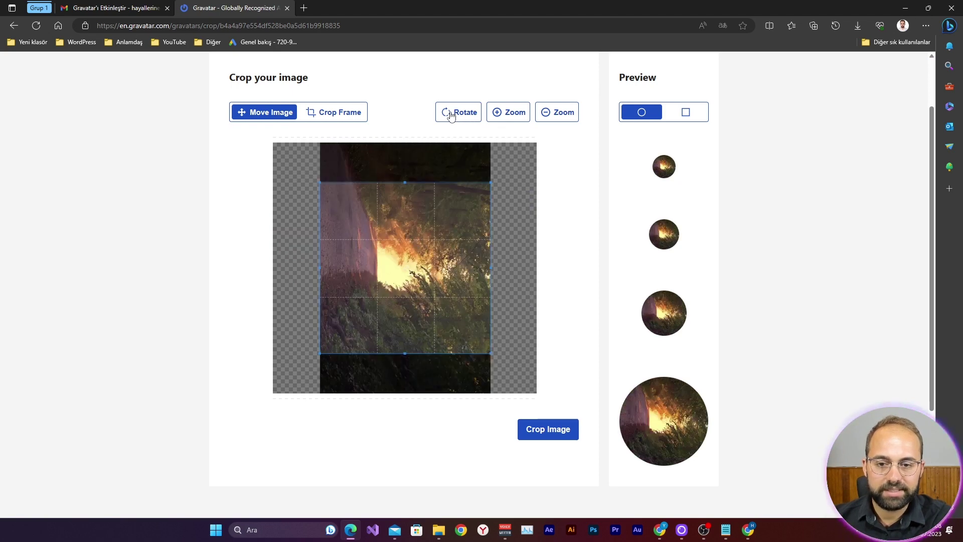
left_click(451, 115)
left_click(450, 115)
left_click(451, 115)
left_click(451, 114)
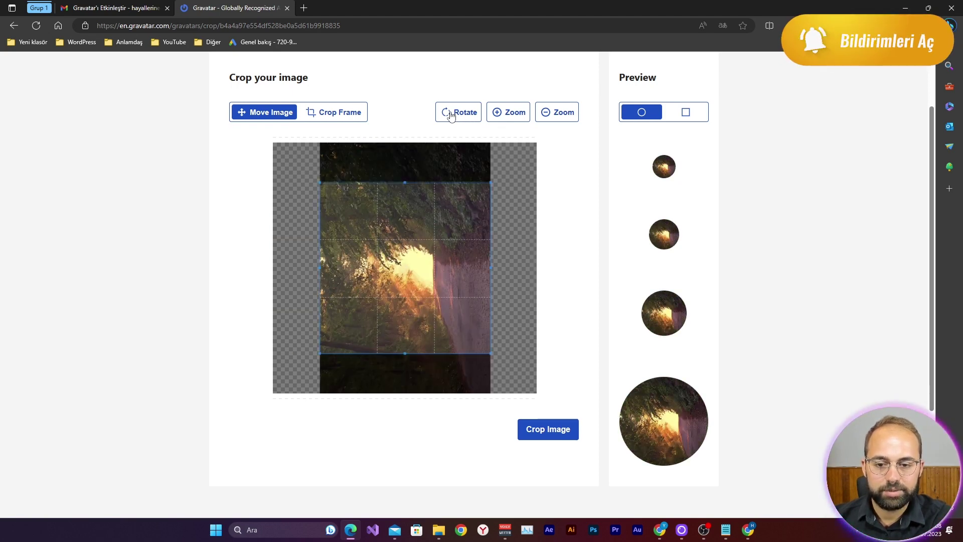
left_click(451, 115)
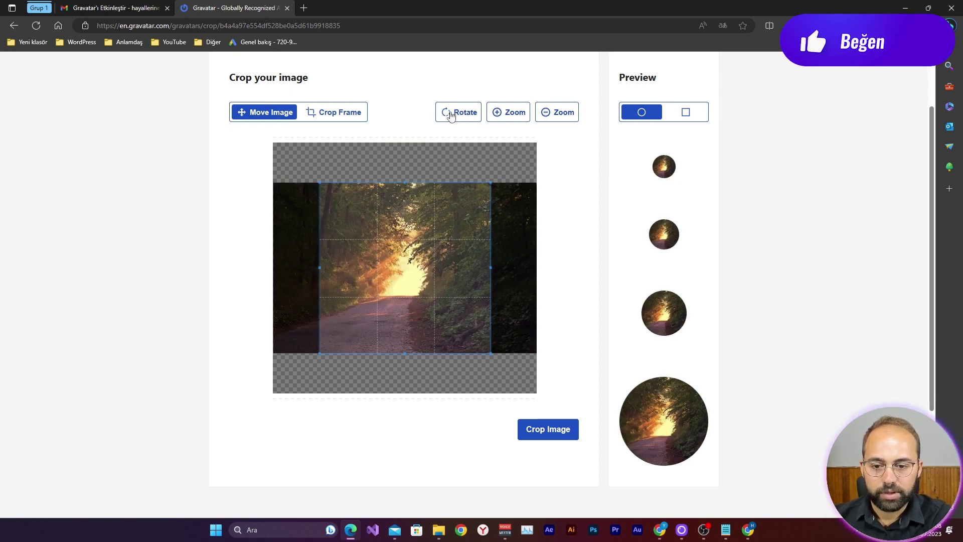
Try zooming the picture in and back out to its original size
left_click(517, 115)
left_click(563, 112)
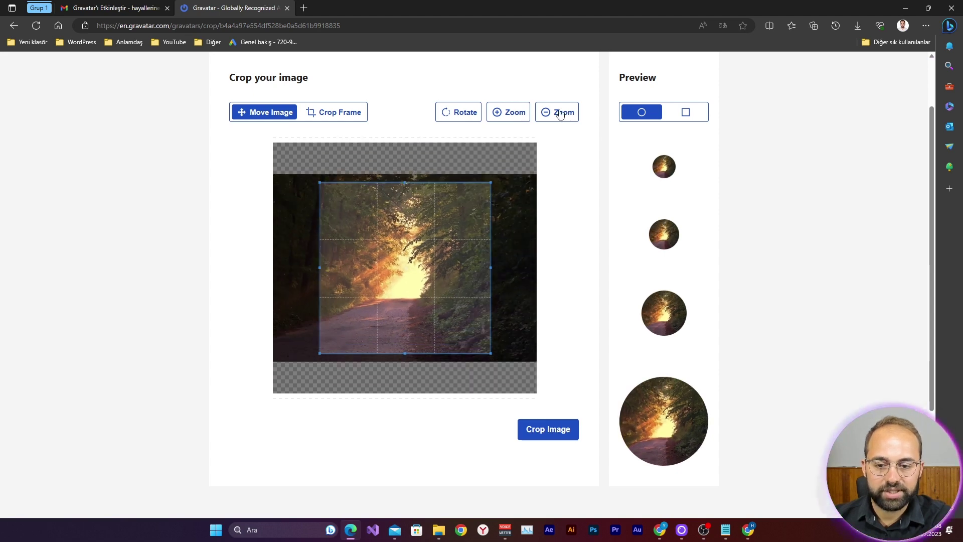
left_click(564, 112)
Shift the crop frame slightly sideways so the sunlit road sits just right of its centre
mouse_move(434, 251)
left_mouse_down()
mouse_move(412, 250)
mouse_move(423, 250)
left_mouse_up()
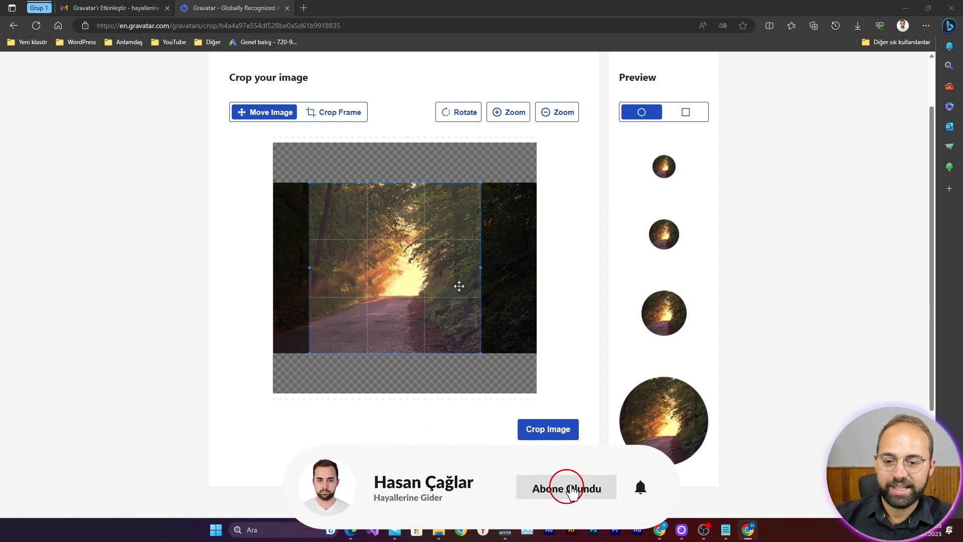
left_click_drag(426, 285, 428, 286)
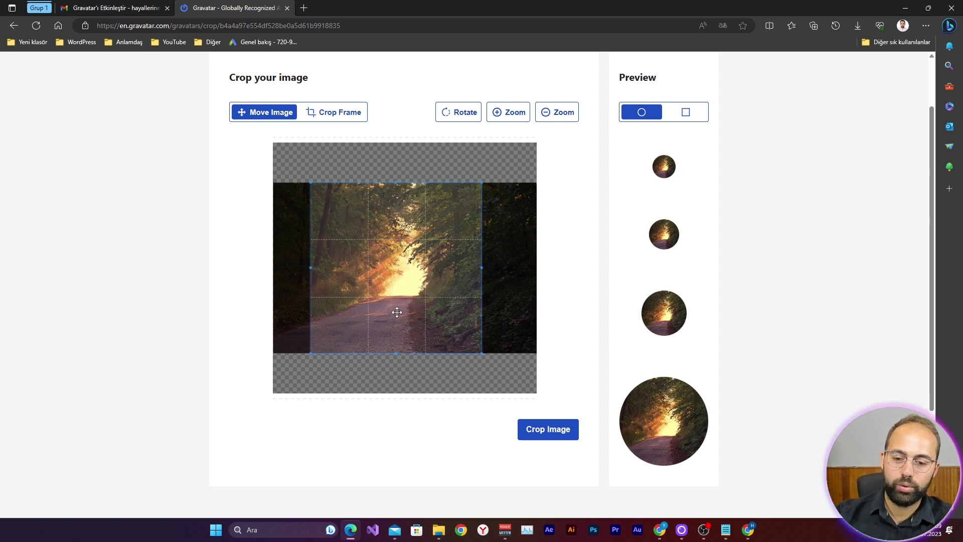
left_click_drag(403, 308, 393, 311)
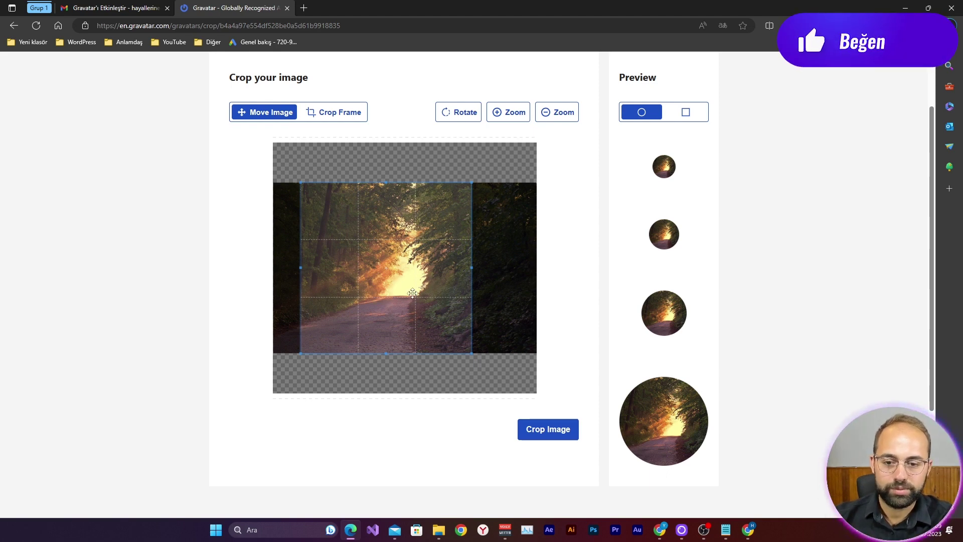
left_click_drag(409, 293, 416, 293)
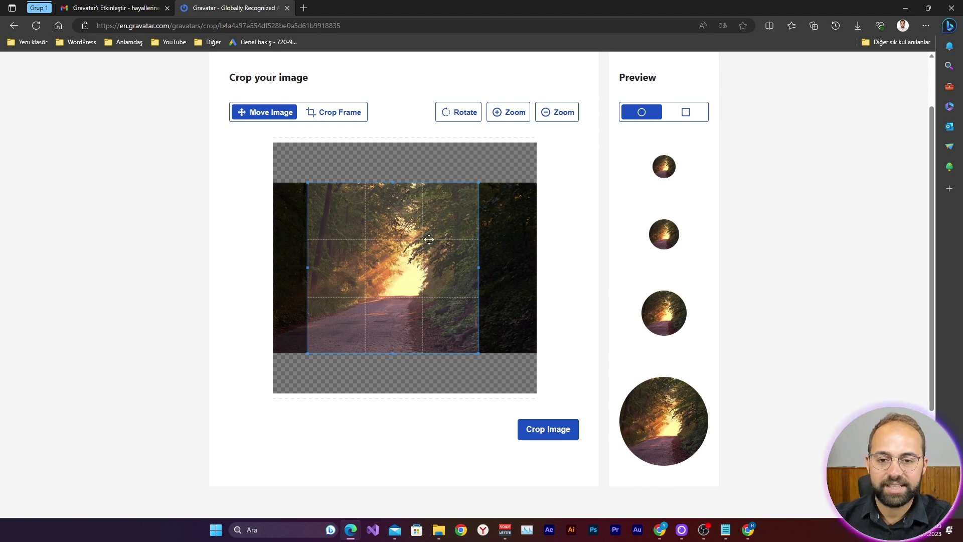
Compare the square and circular previews of the cropped avatar at all sizes
left_click(686, 114)
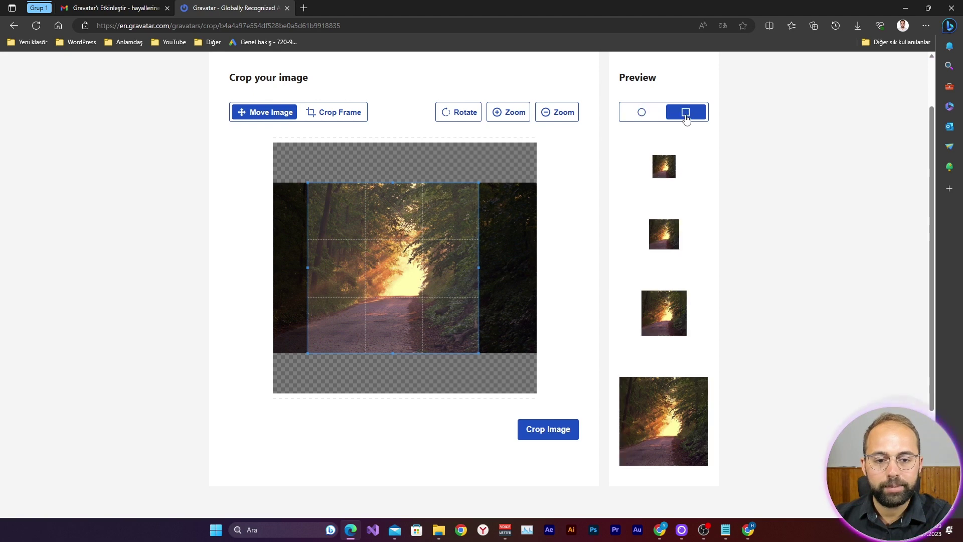
left_click(642, 115)
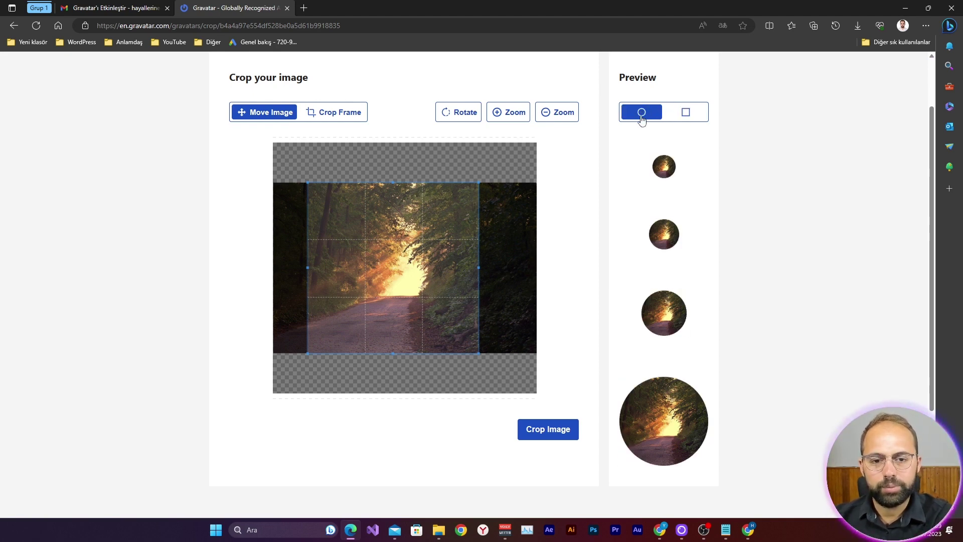
scroll(672, 301, "down", 3)
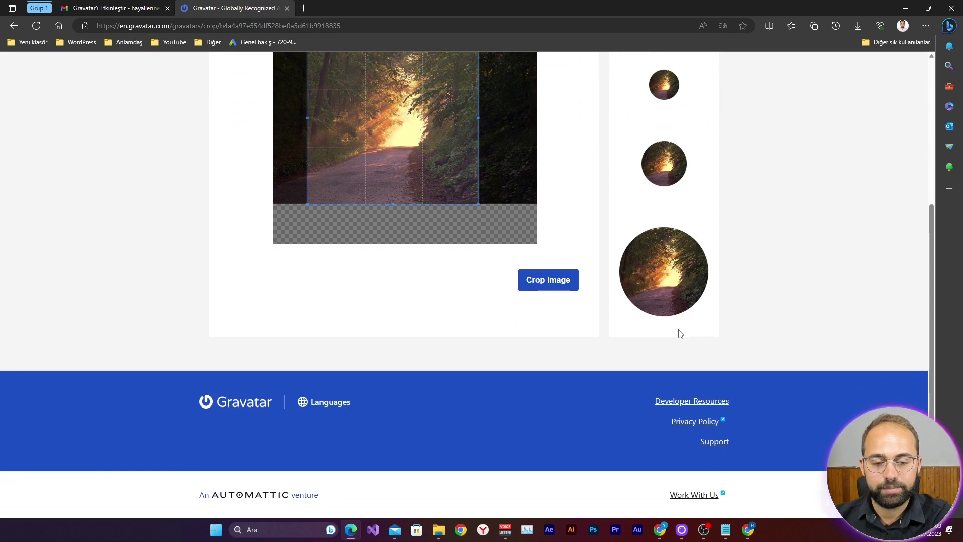
Crop the uploaded forest-road picture to the area inside the current crop frame
scroll(679, 330, "up", 4)
scroll(682, 321, "down", 1)
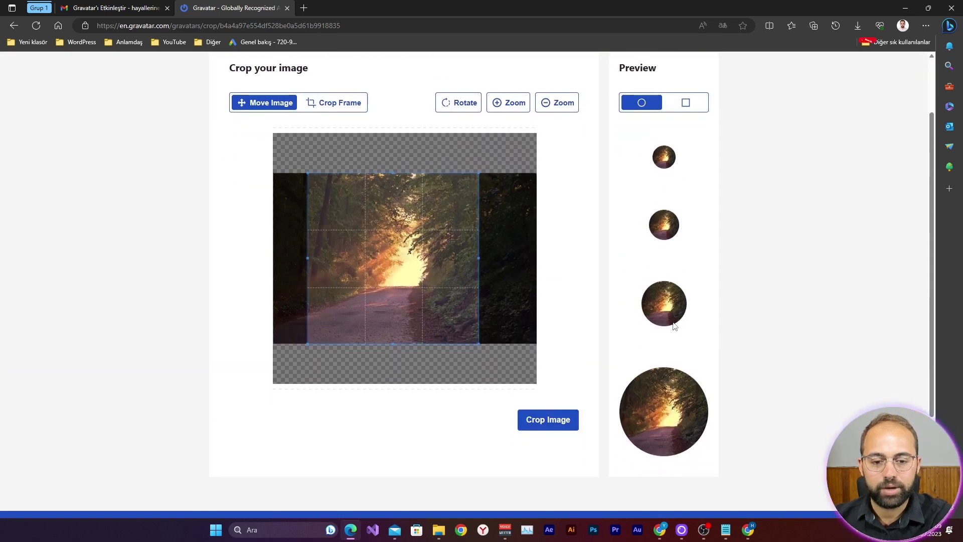
left_click(573, 420)
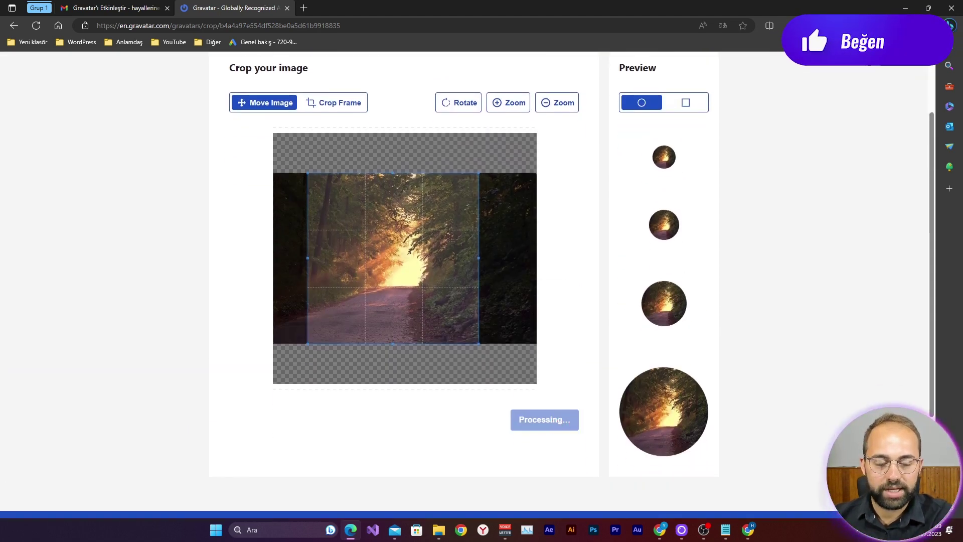
key("super+e")
key("alt+Tab")
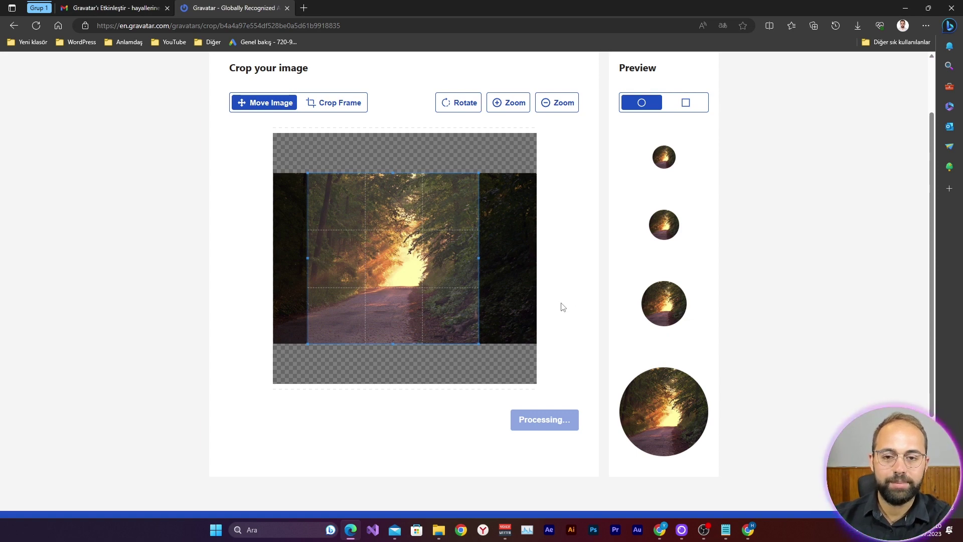
Rate the cropped avatar G, suitable for any audience, and look over the Manage Gravatars page
scroll(561, 305, "up", 2)
scroll(561, 305, "down", 3)
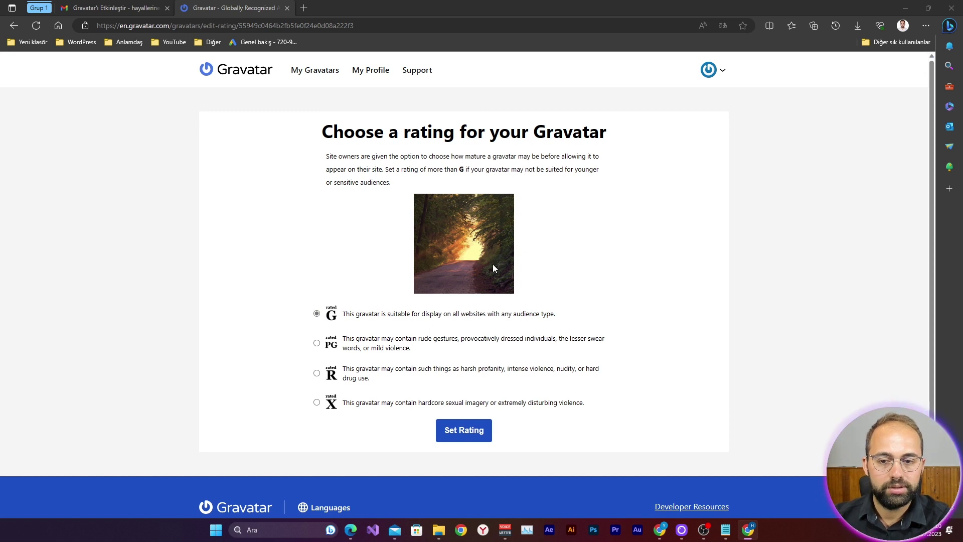
left_click(453, 437)
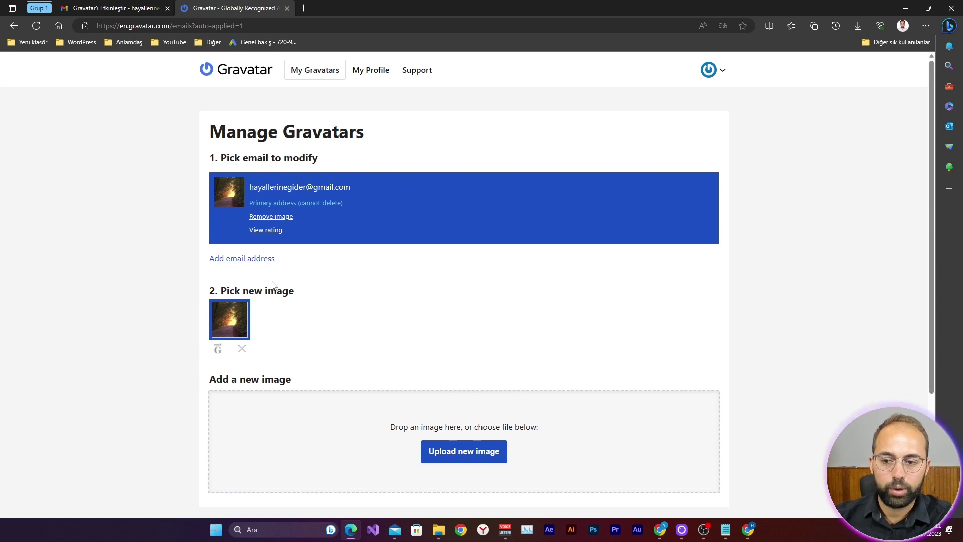
scroll(507, 278, "down", 3)
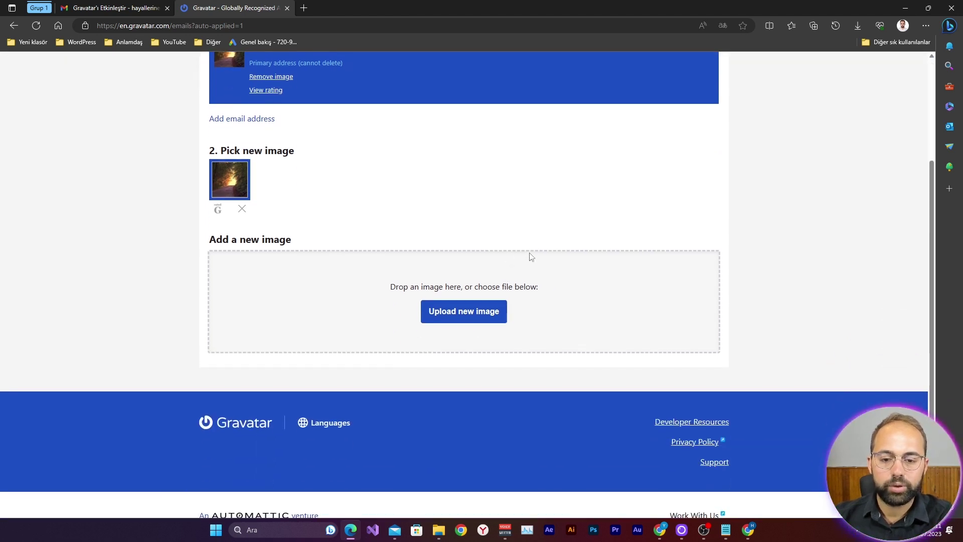
scroll(532, 255, "up", 3)
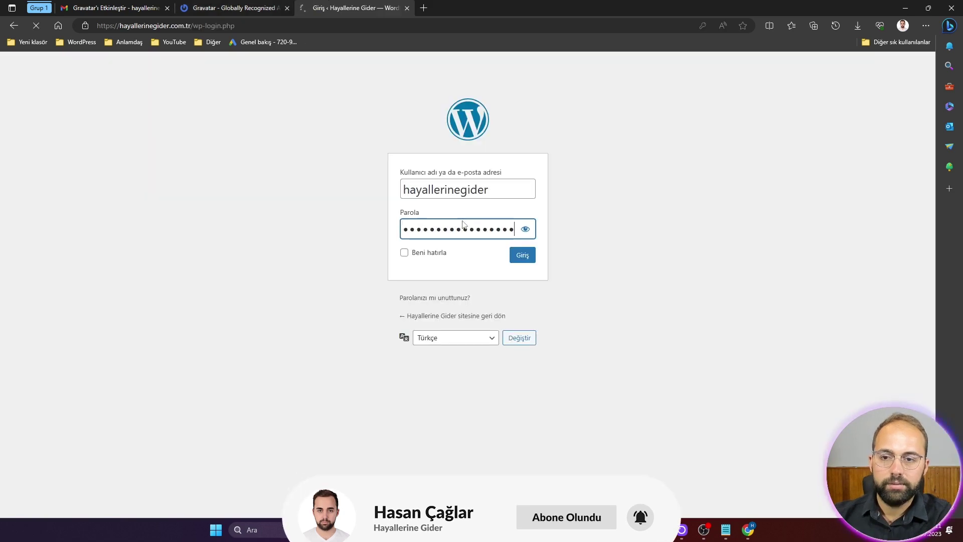
Submit the filled-in WordPress login, open the user's own profile and check the profile picture there
key("Return")
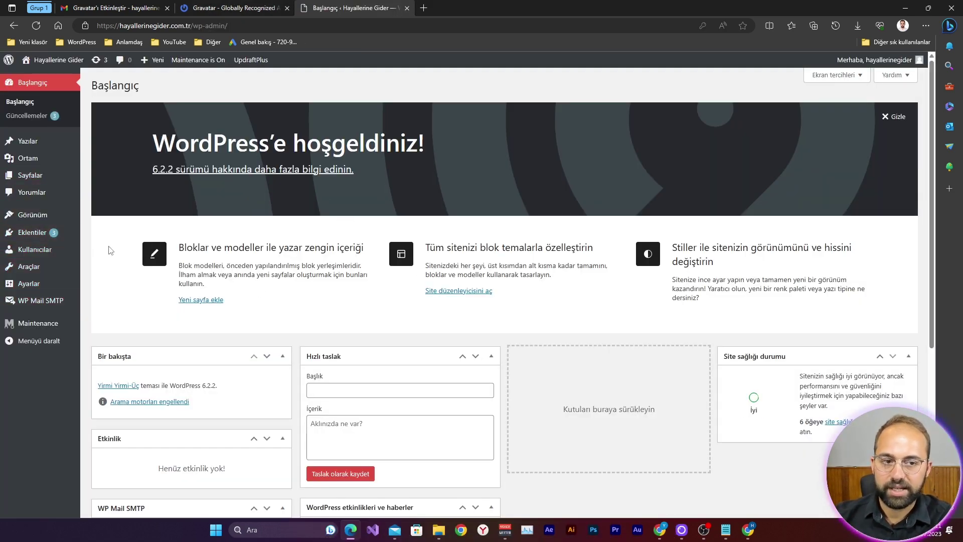
mouse_move(35, 249)
left_click(93, 288)
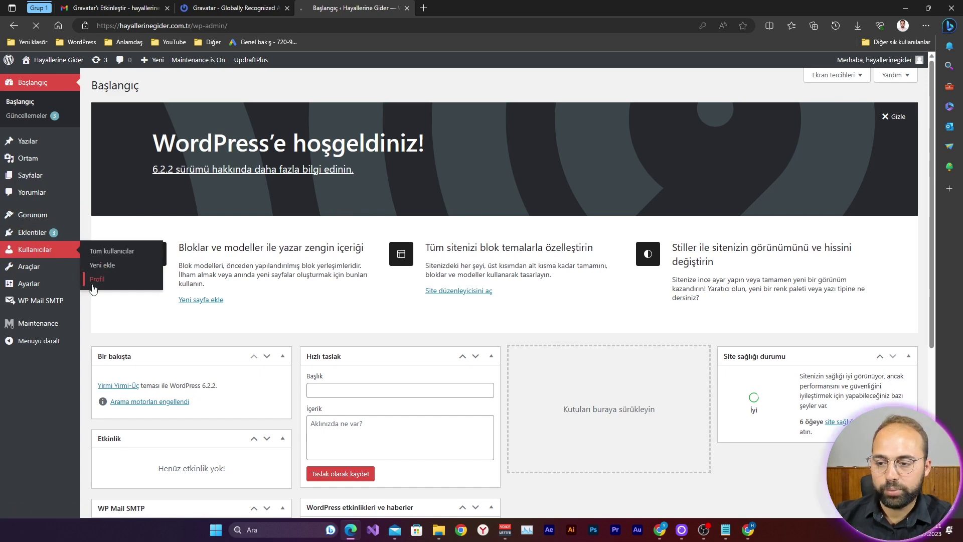
scroll(397, 302, "down", 10)
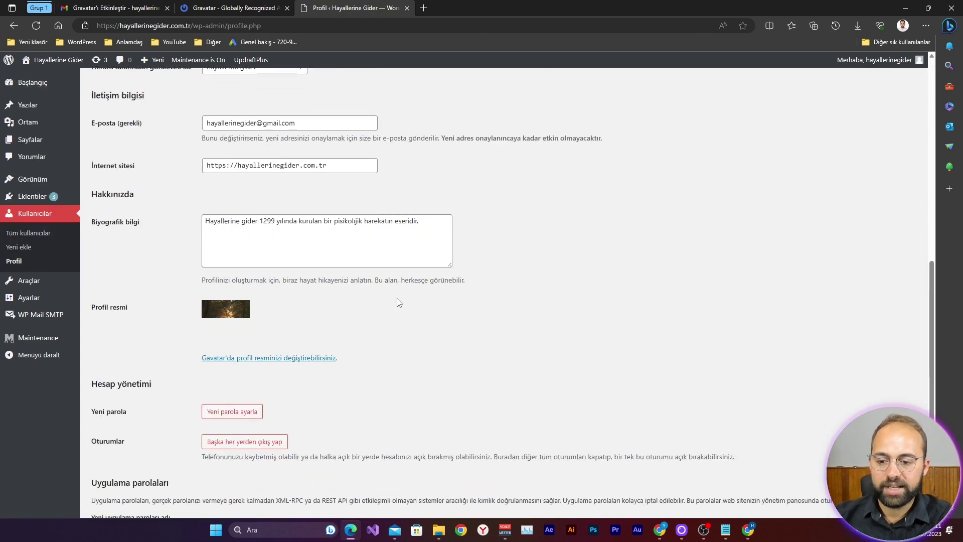
scroll(404, 306, "down", 2)
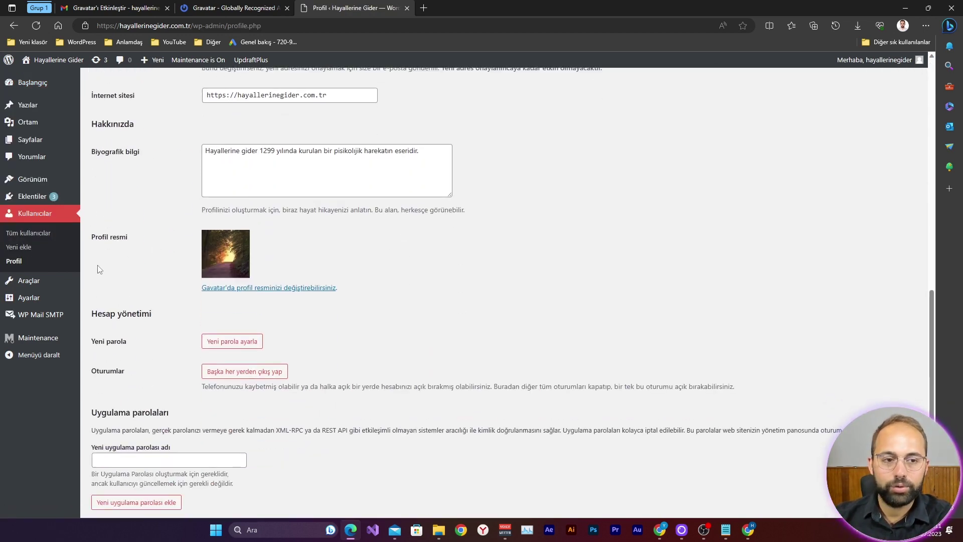